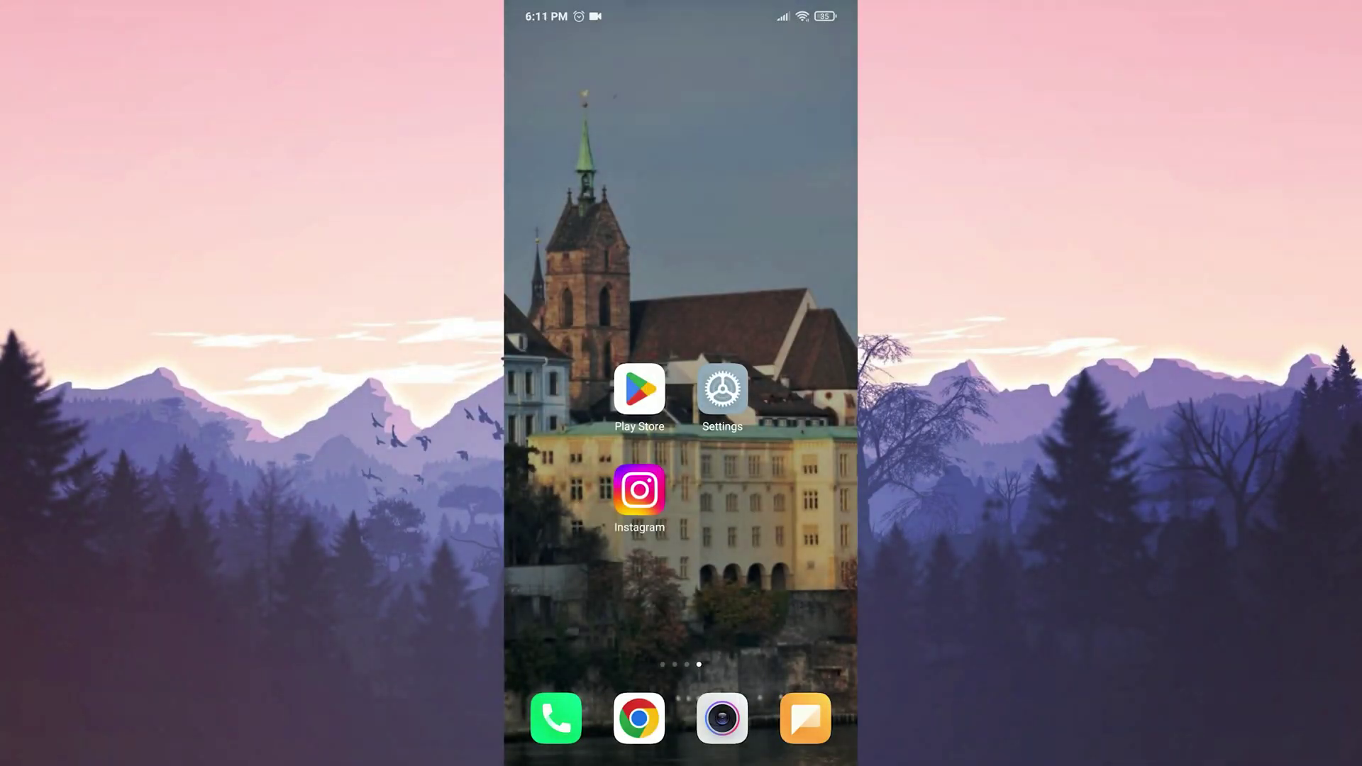
# Step: Update Instagram to the latest version from its Play Store listing
pyautogui.click(640, 390)
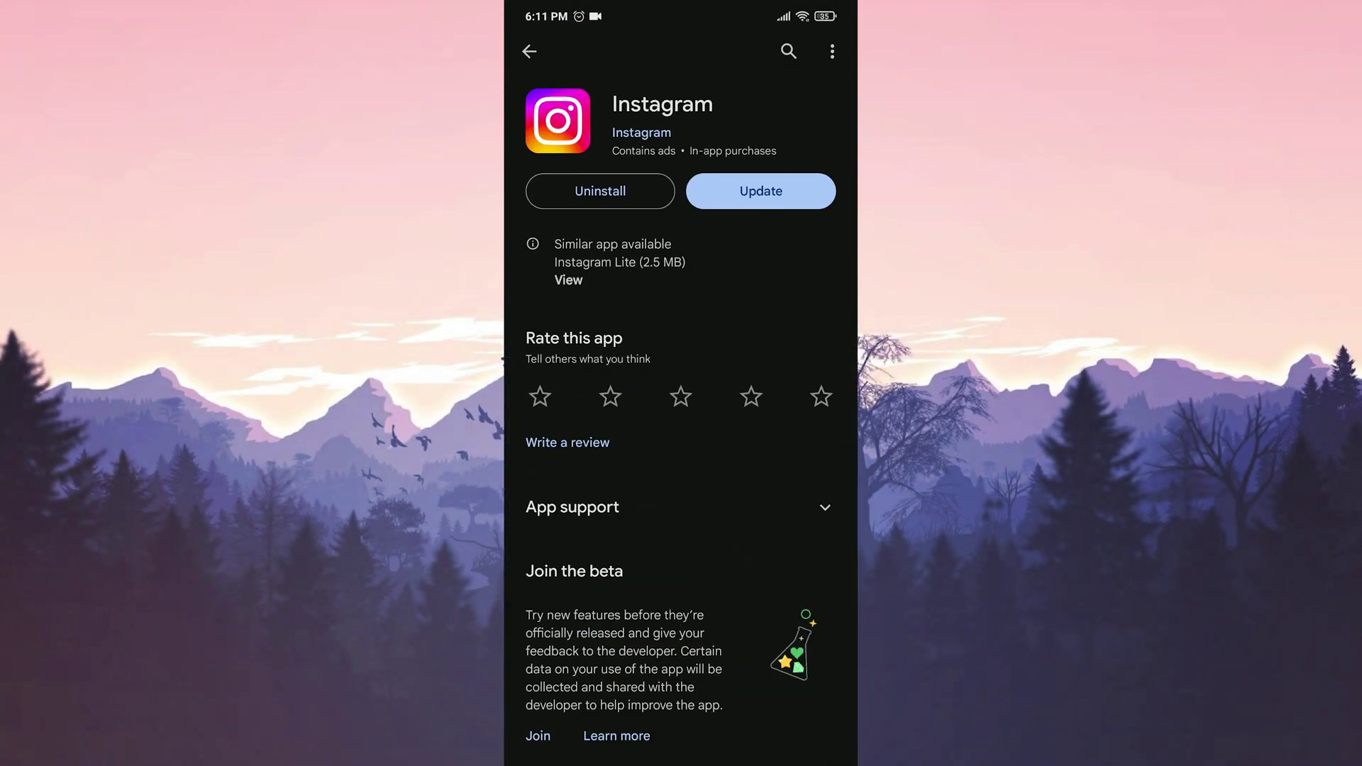
pyautogui.click(761, 191)
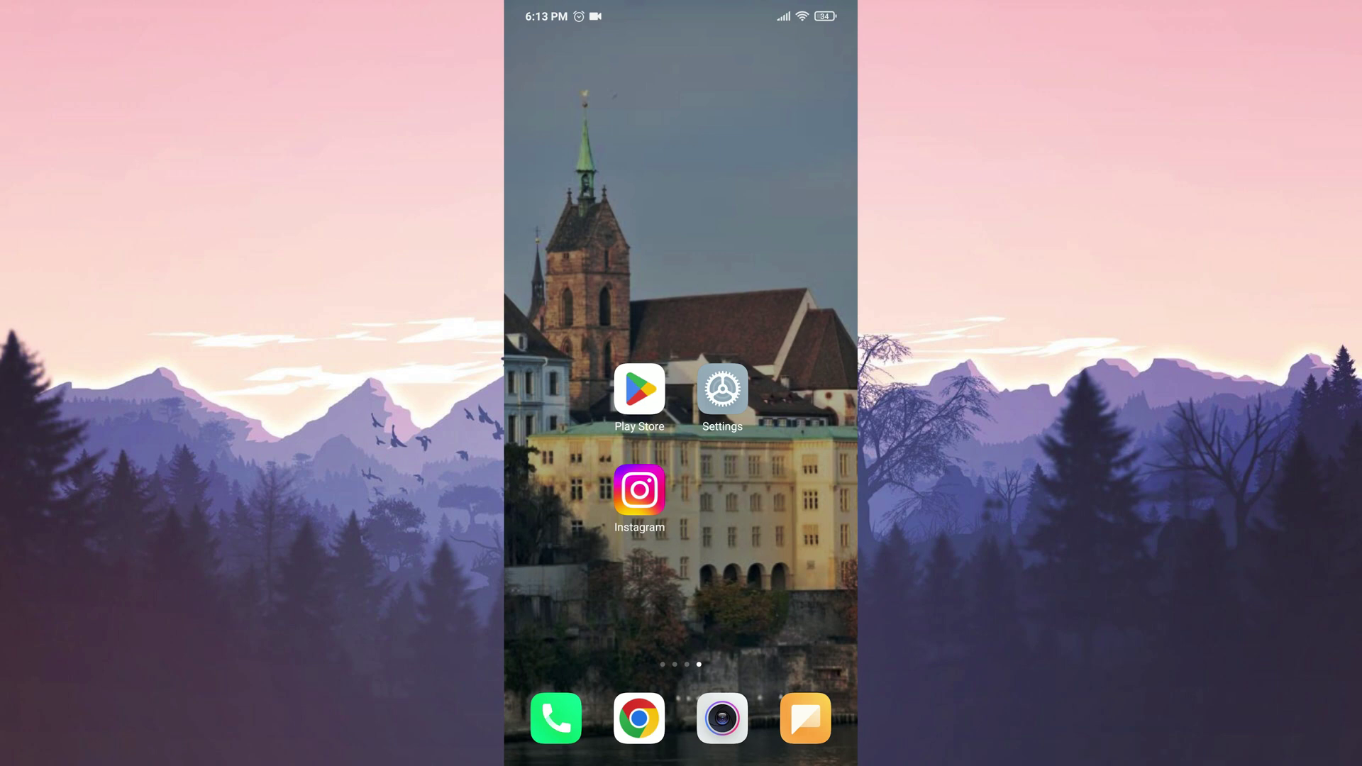
# Step: Launch Instagram and reach Settings and privacy from your profile's menu
pyautogui.click(639, 490)
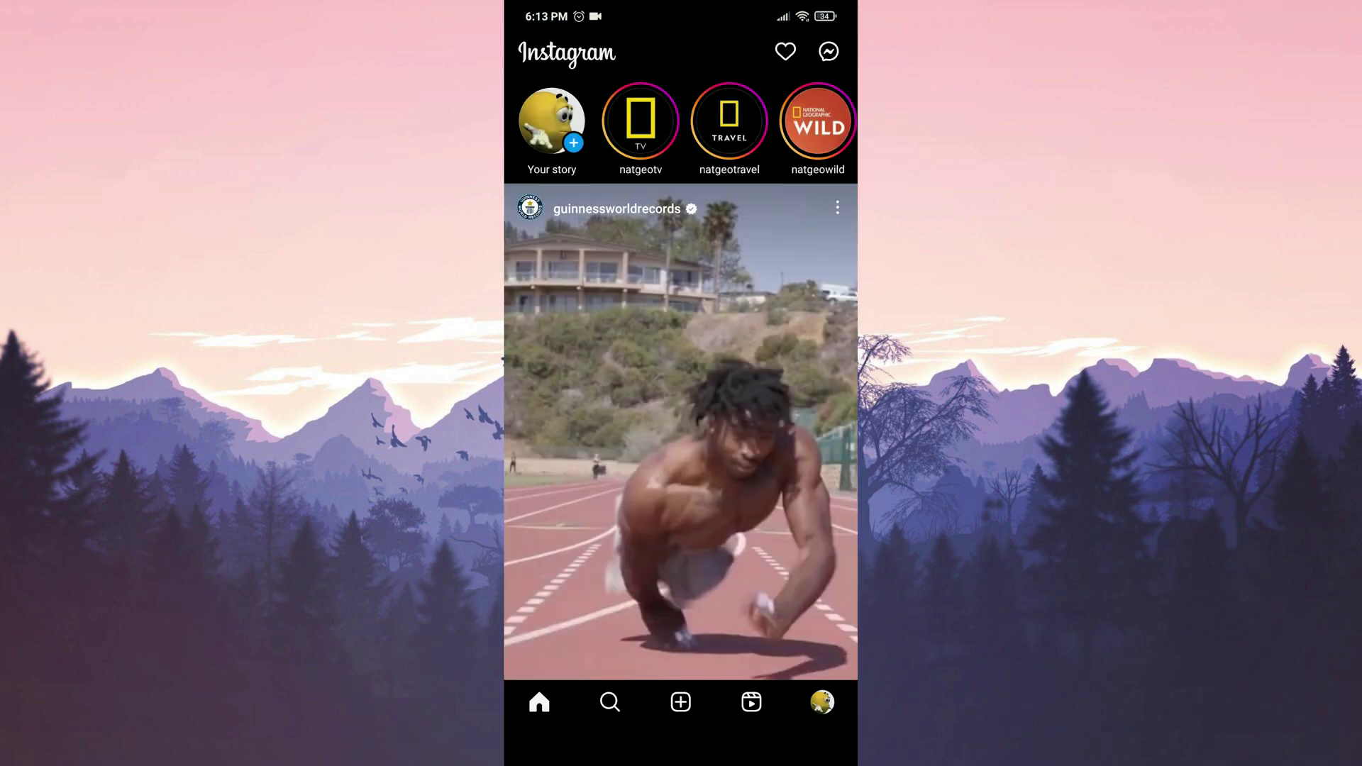
pyautogui.click(822, 703)
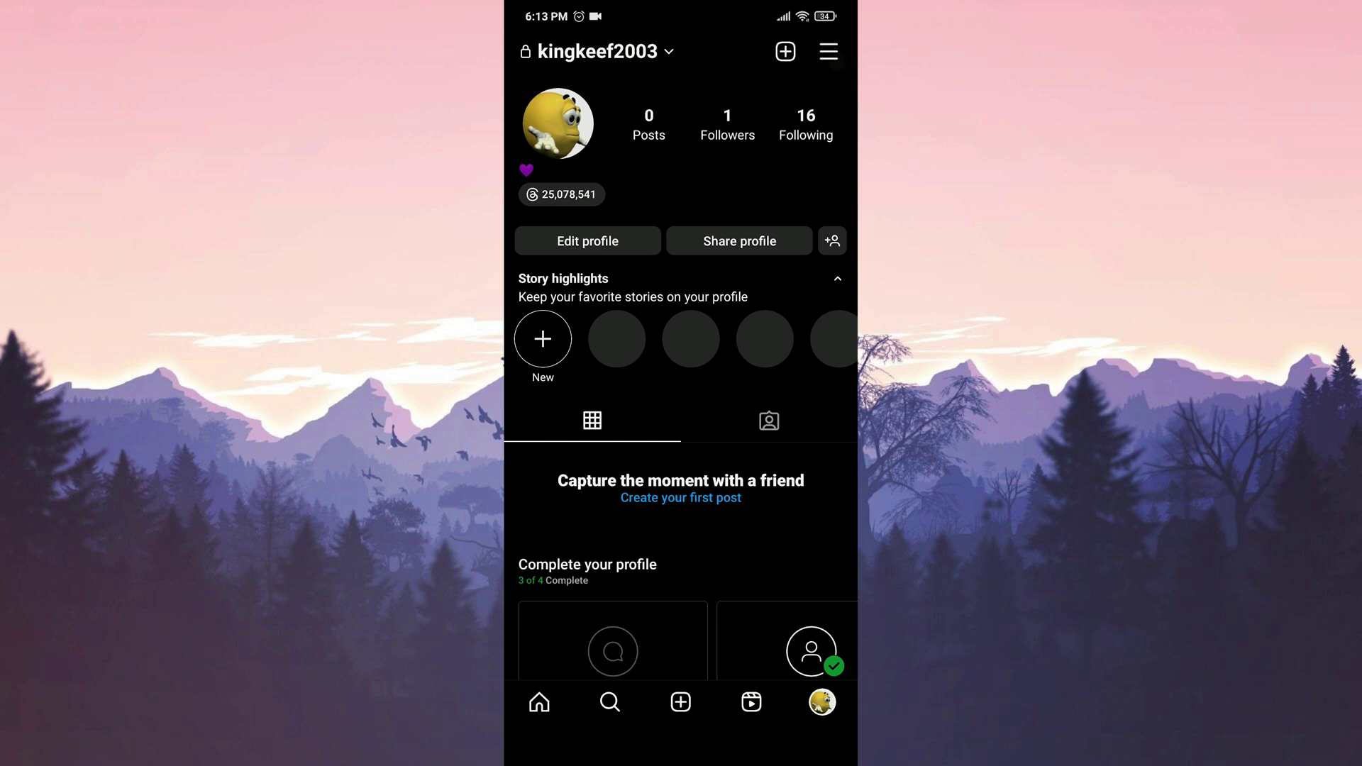
pyautogui.click(827, 52)
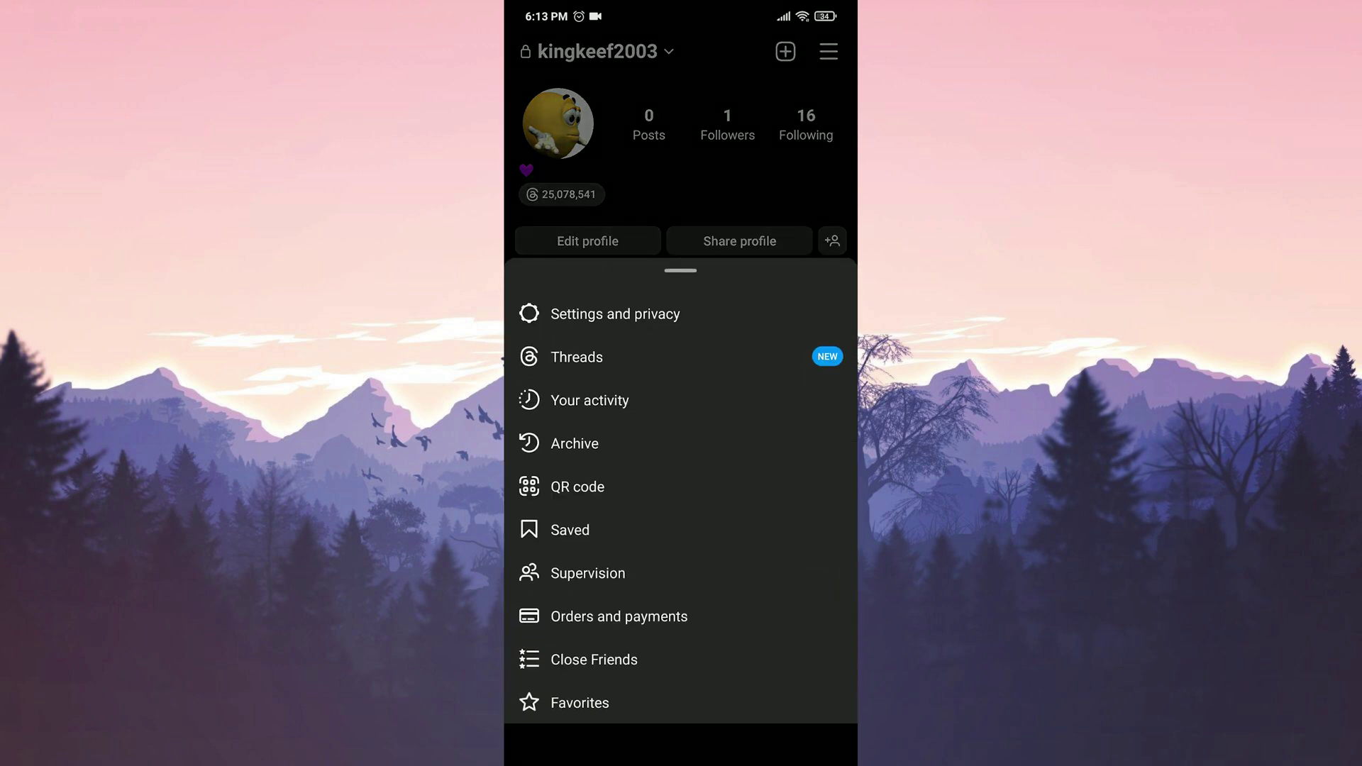
pyautogui.click(722, 315)
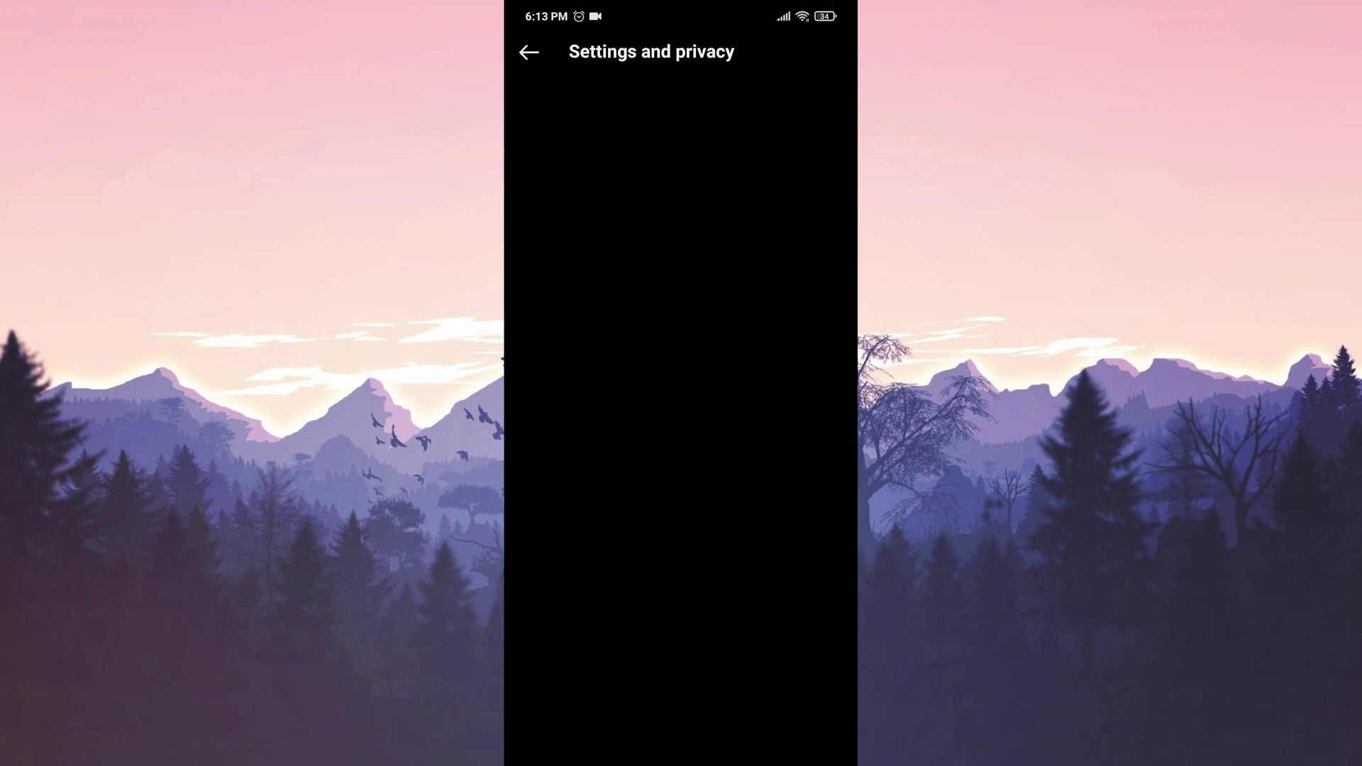
# Step: View the account's login activity under Password and security in Accounts Center
pyautogui.click(660, 201)
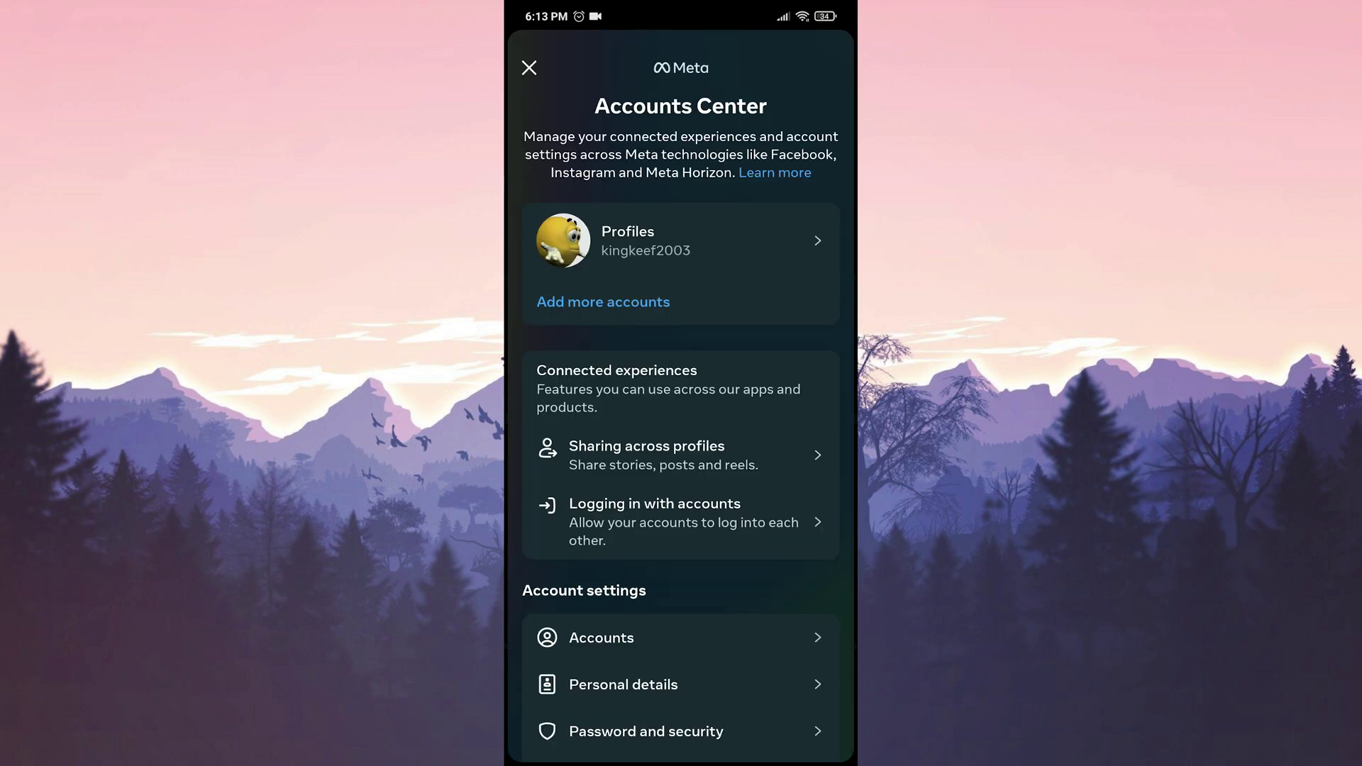
pyautogui.click(724, 734)
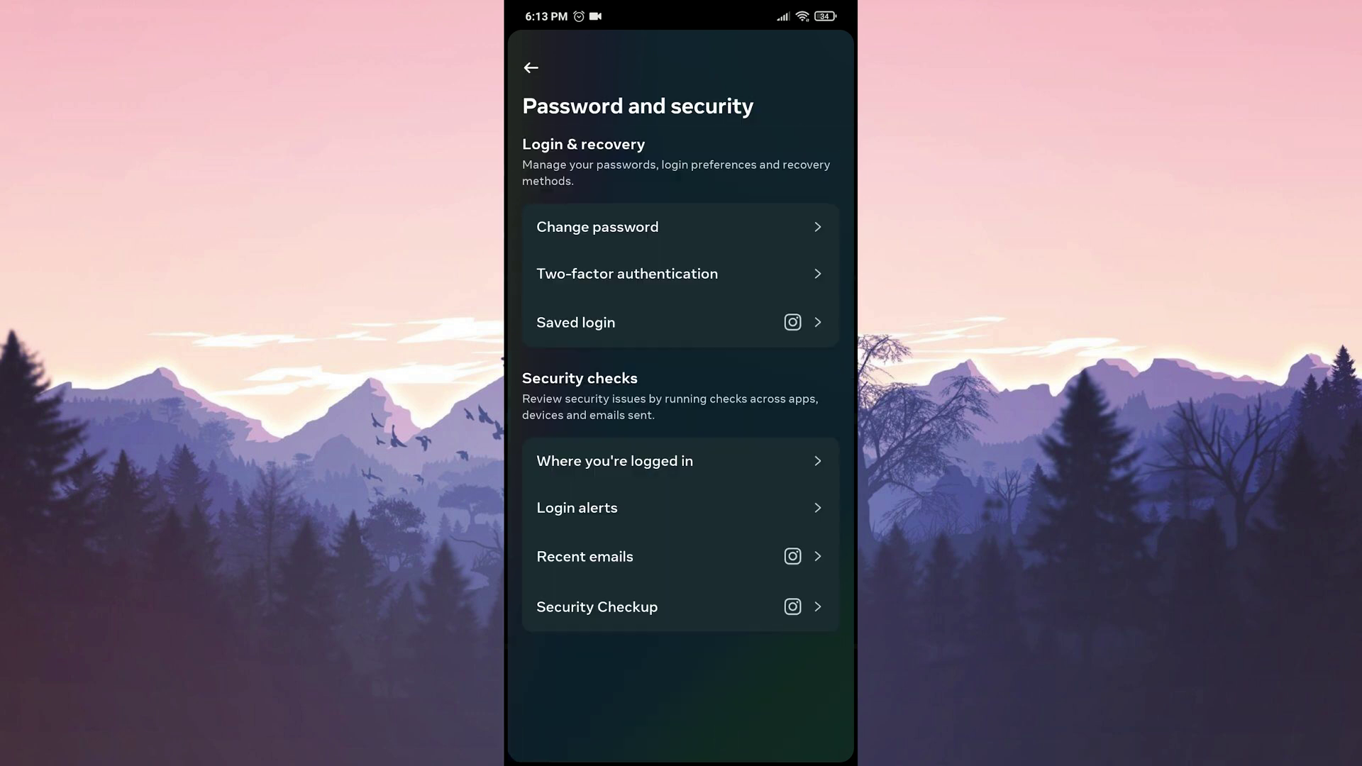
pyautogui.click(741, 461)
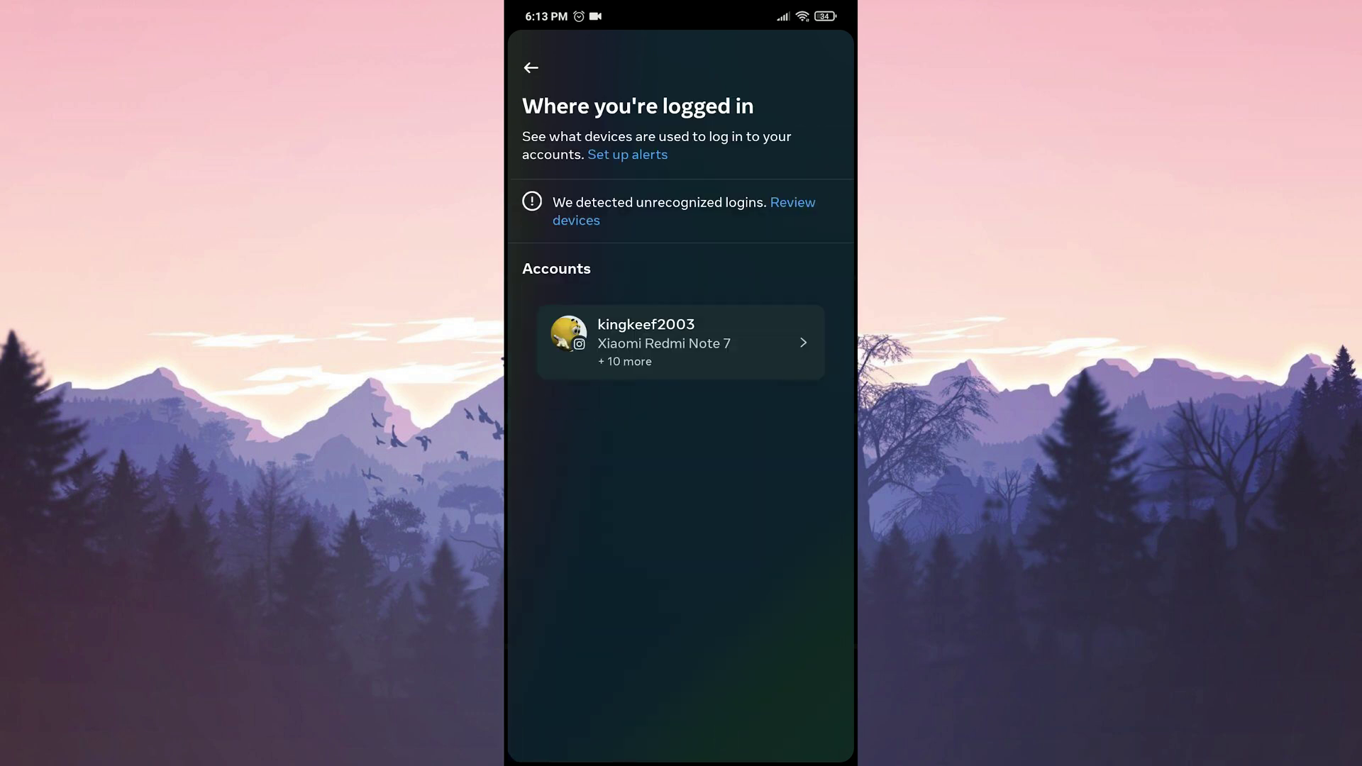
pyautogui.click(681, 342)
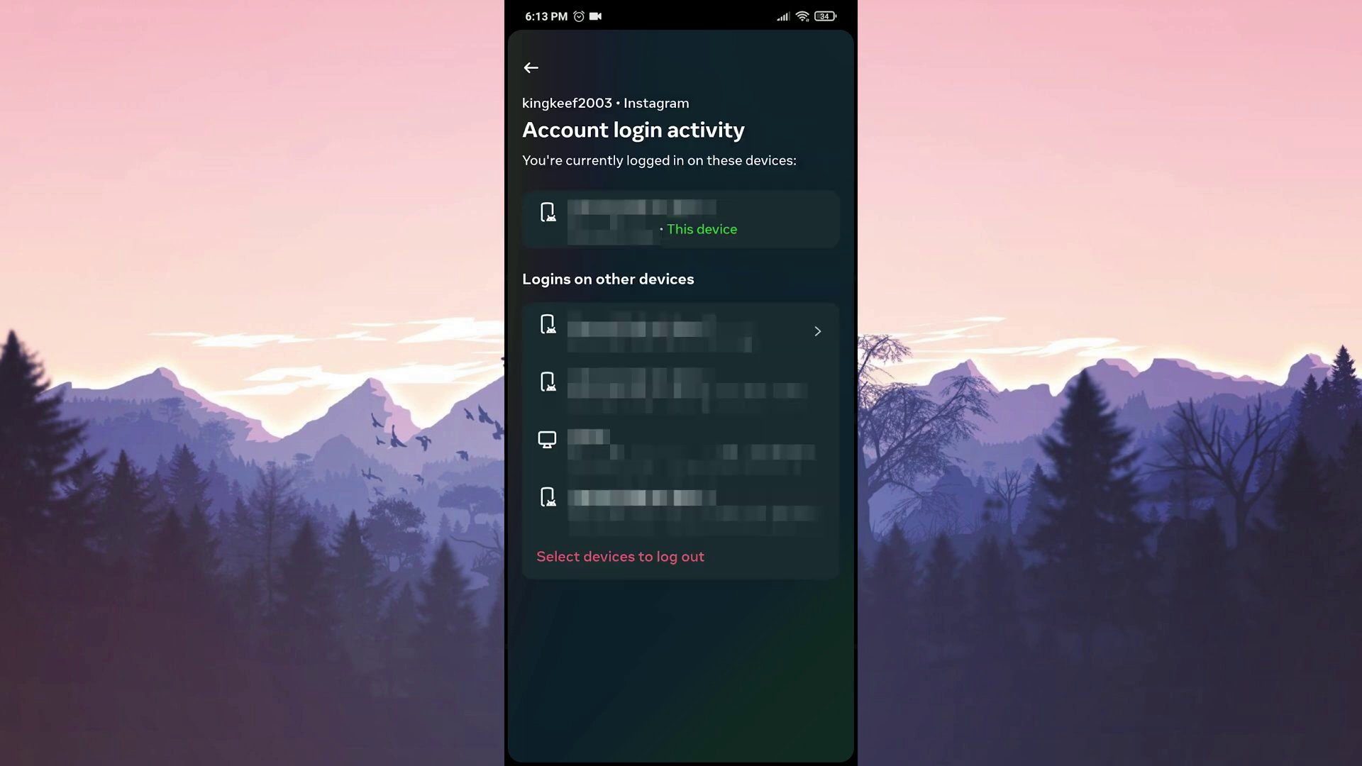
# Step: Select all four other devices and confirm logging the account out of them
pyautogui.click(687, 564)
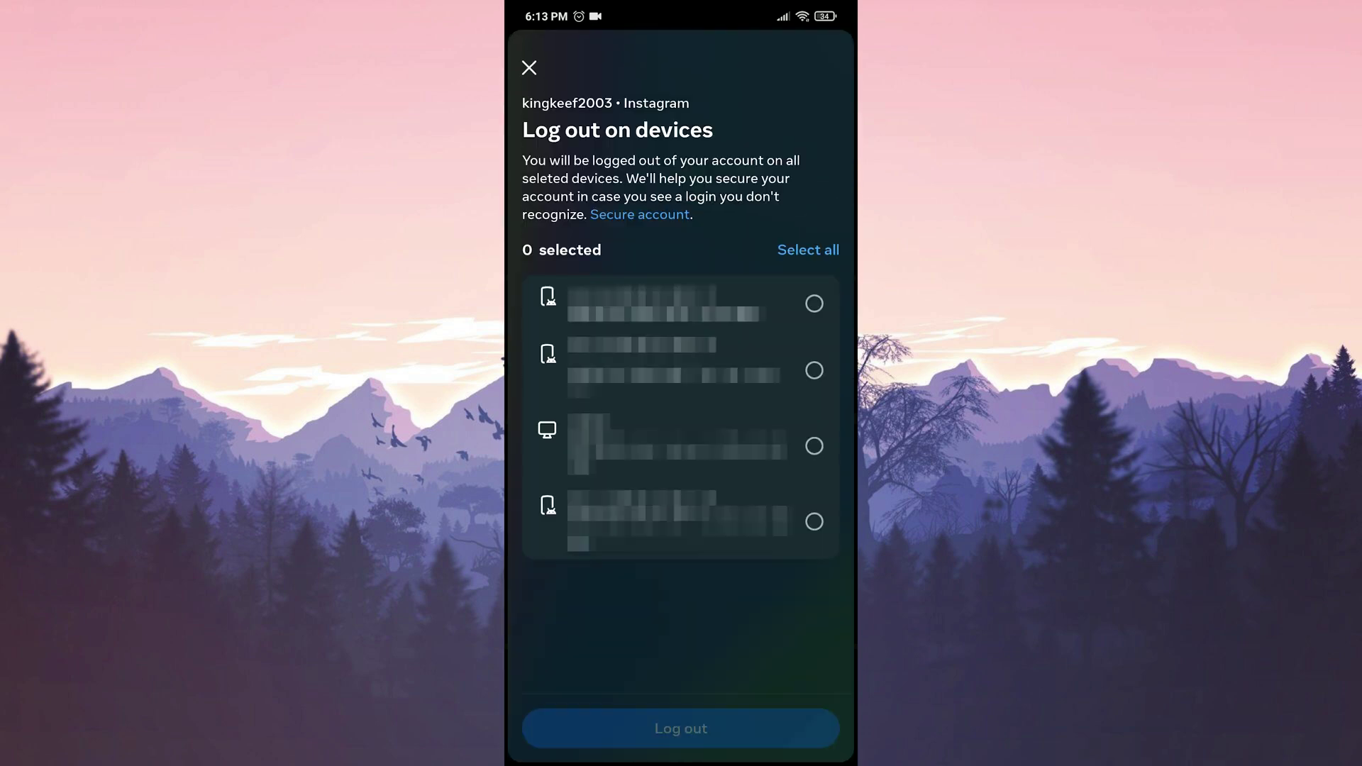
pyautogui.click(809, 249)
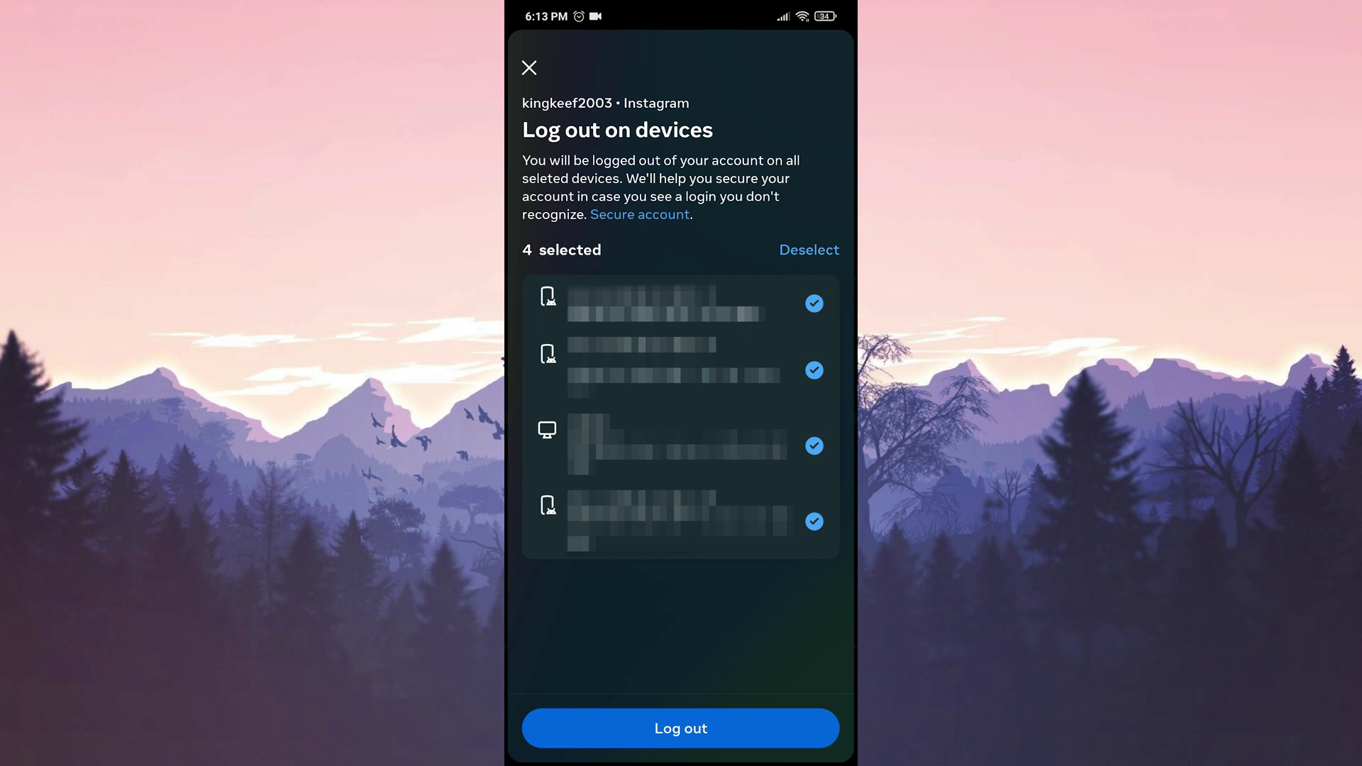
pyautogui.click(681, 728)
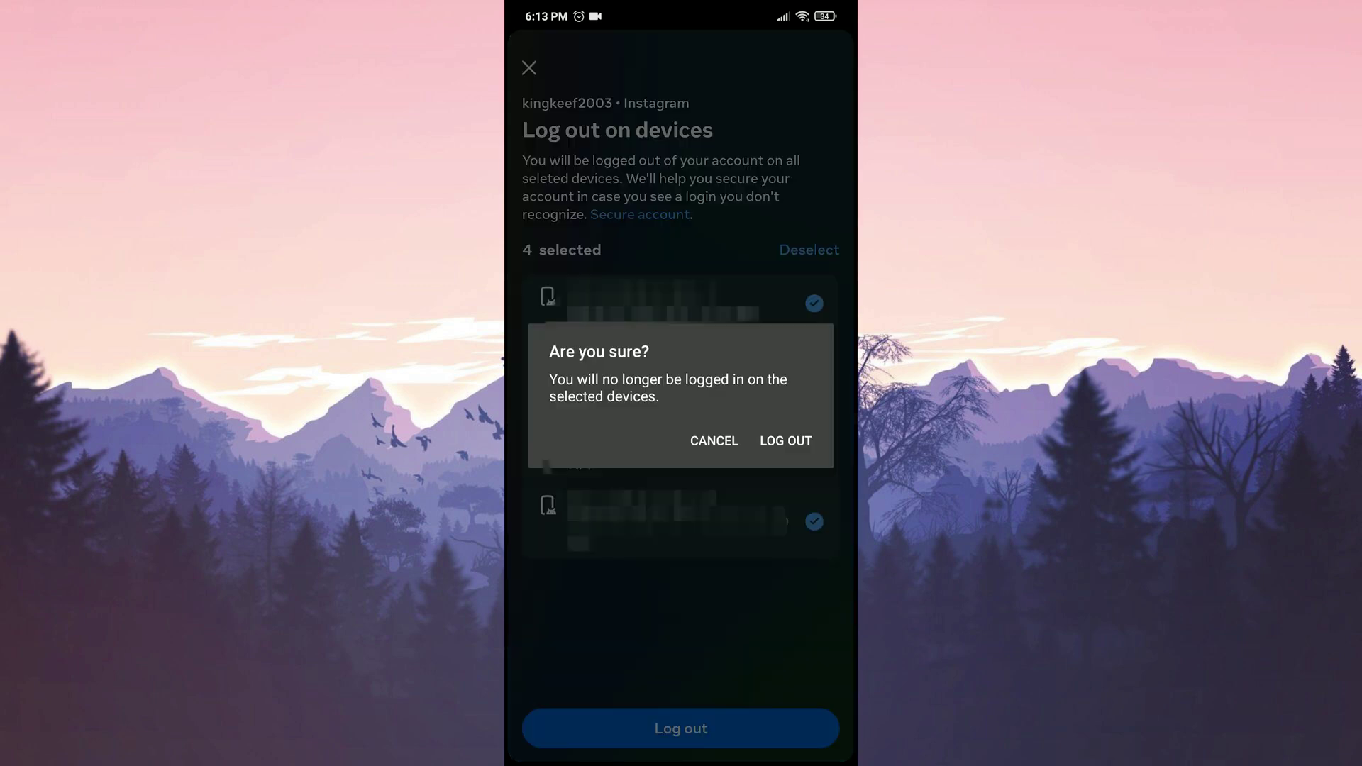
pyautogui.click(785, 442)
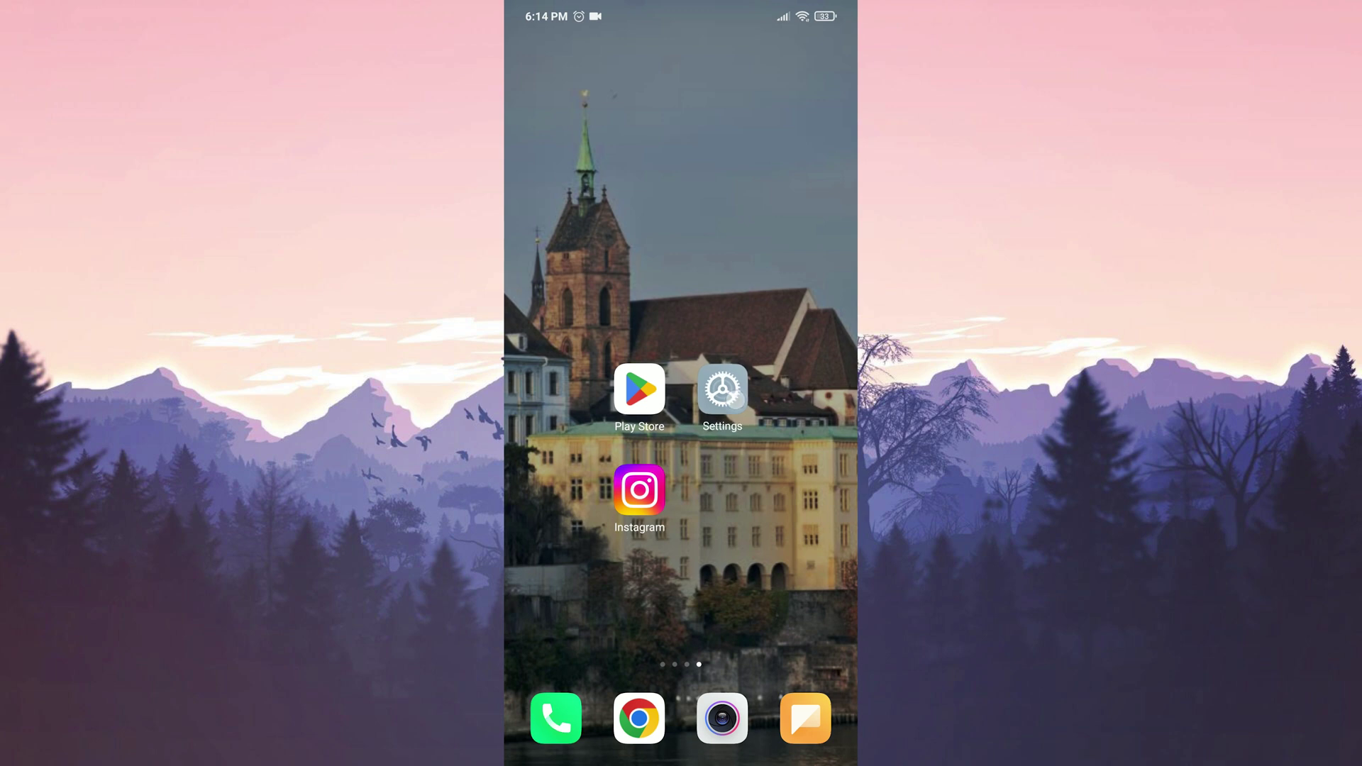
# Step: Find Instagram in Settings' Manage apps list and view its app info
pyautogui.click(722, 390)
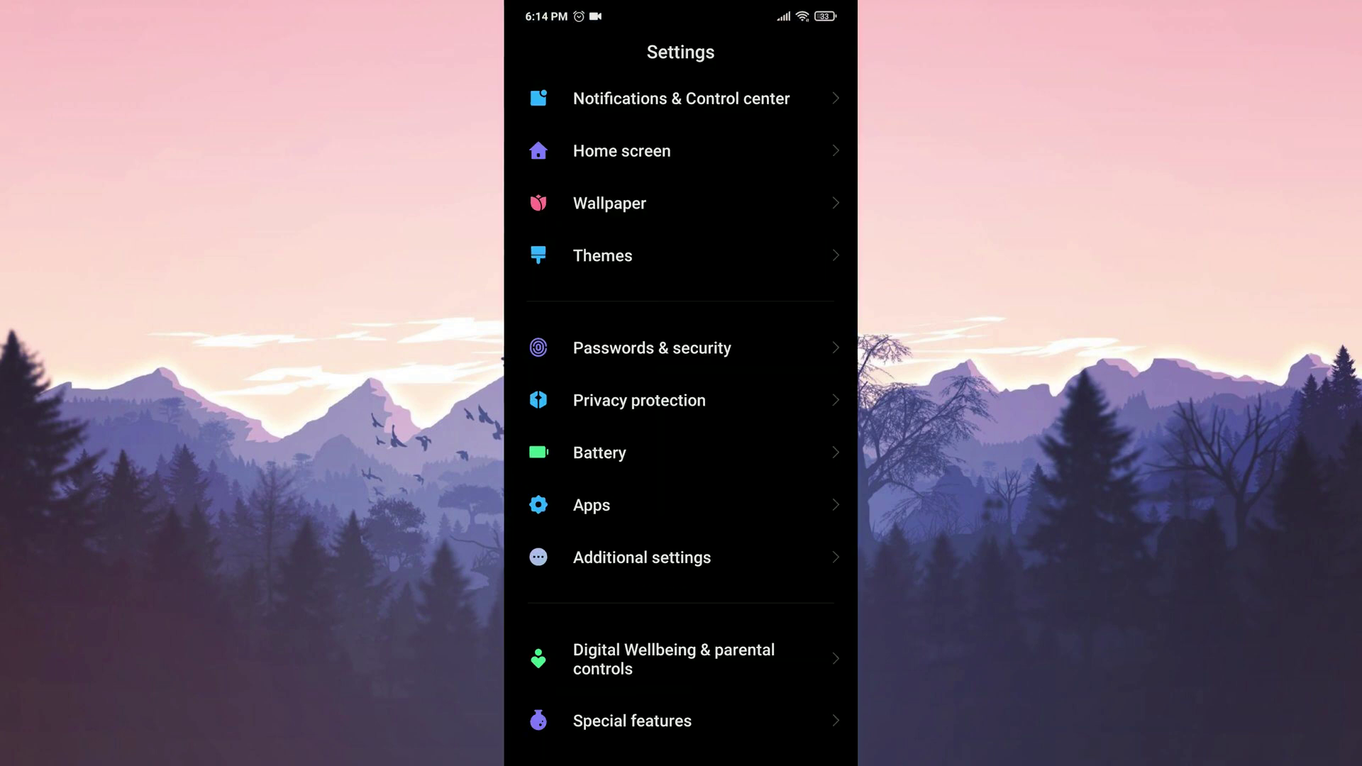
pyautogui.click(666, 502)
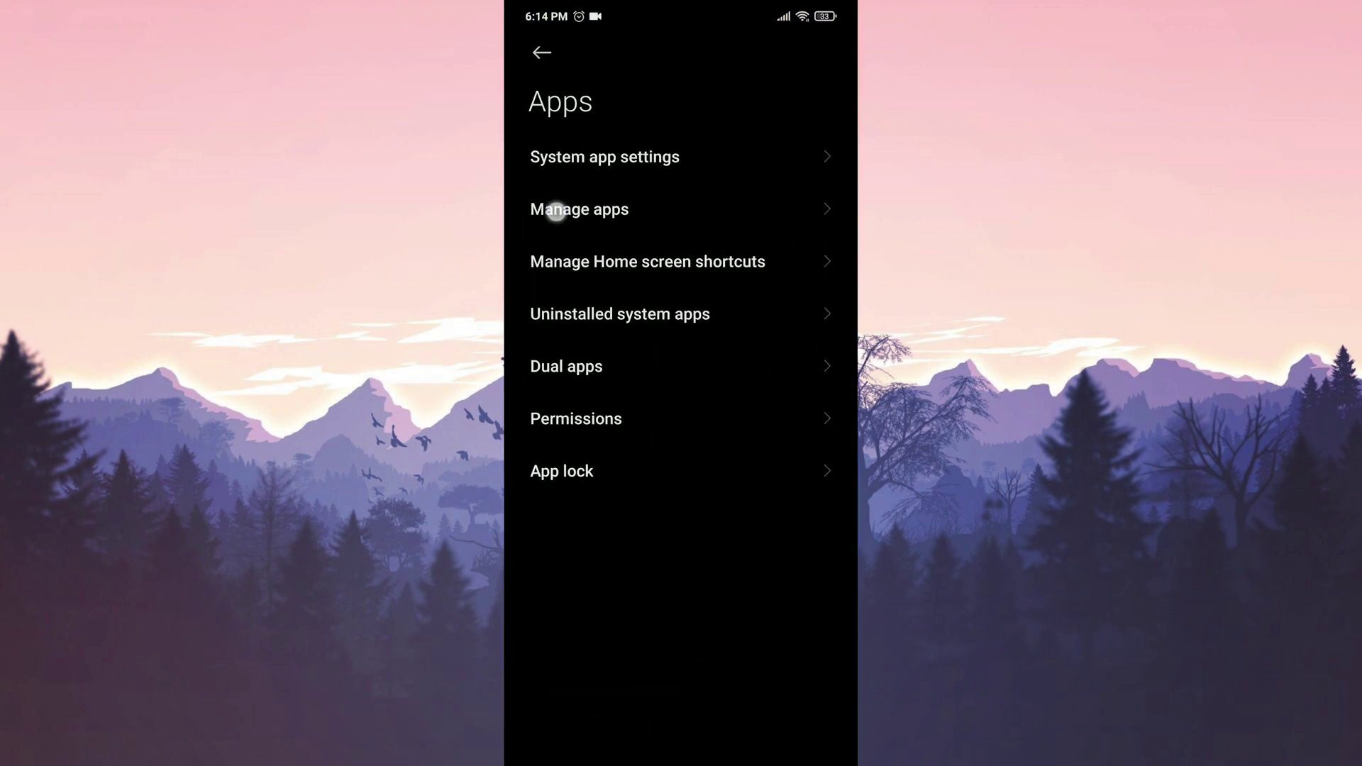
pyautogui.click(578, 209)
pyautogui.click(659, 144)
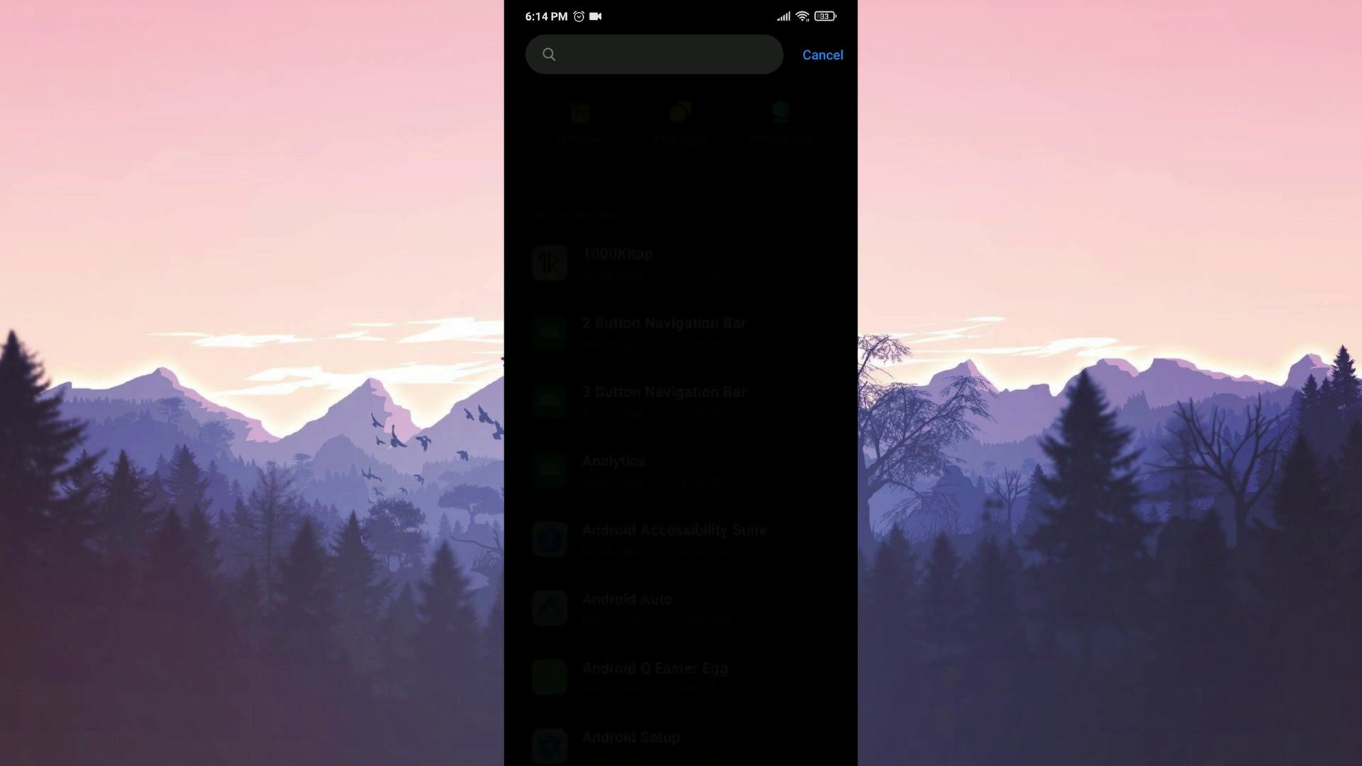
pyautogui.write('ins')
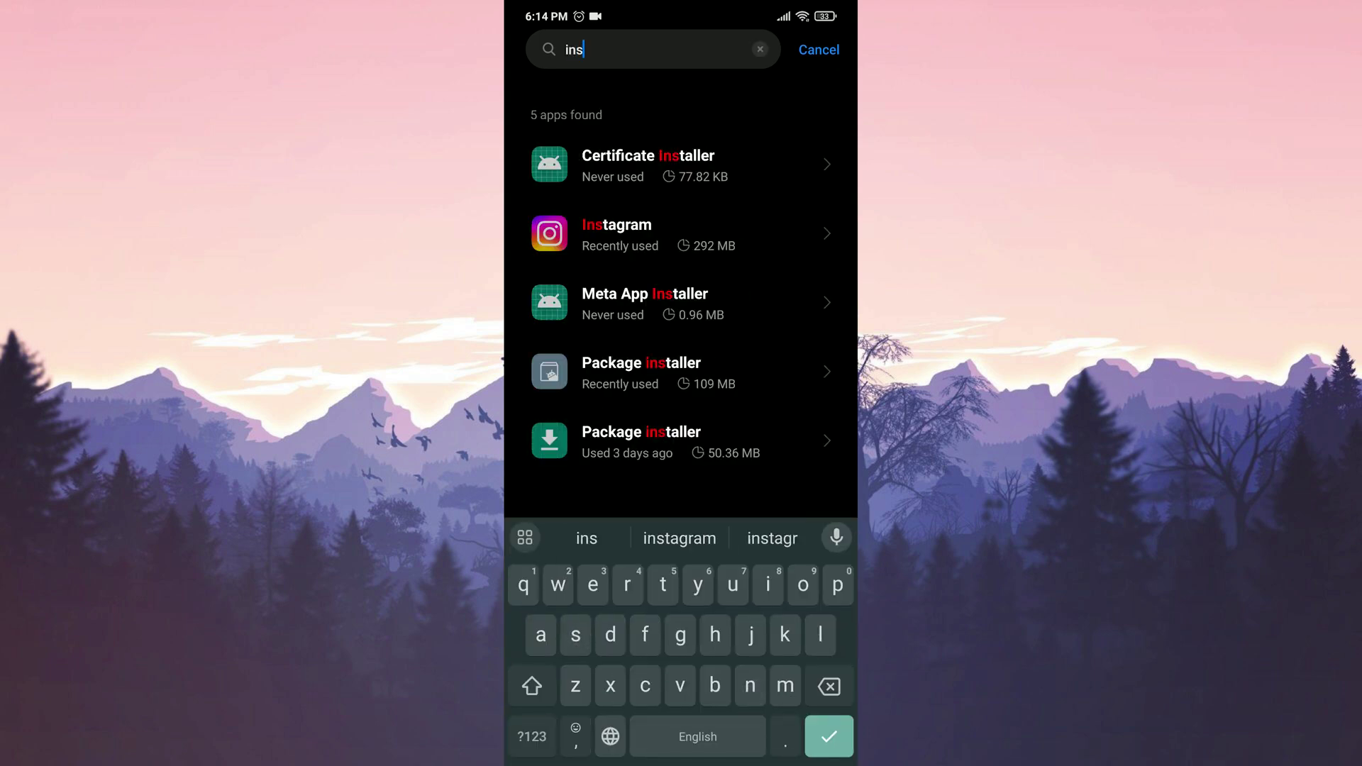
pyautogui.write('tag')
pyautogui.click(682, 164)
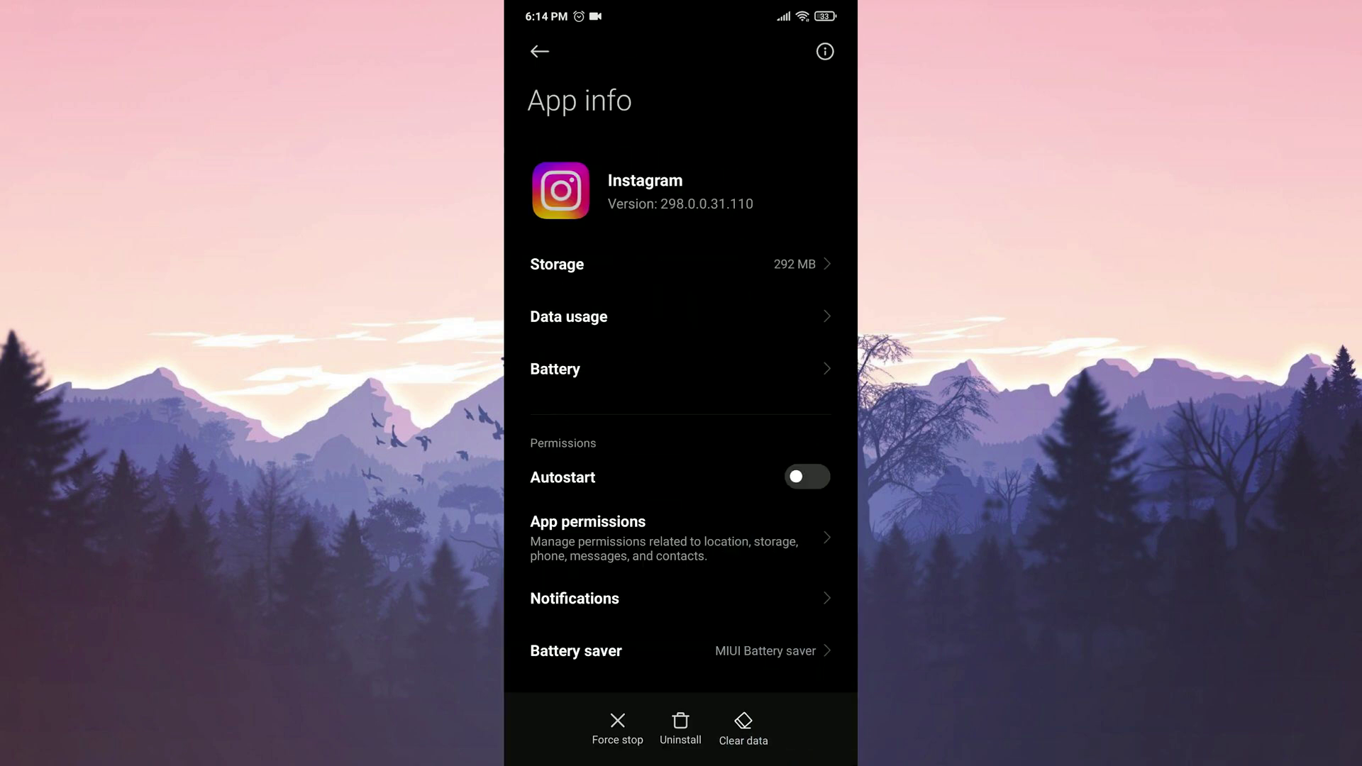
# Step: Clear all of Instagram's stored data and cache from its Storage page
pyautogui.click(564, 264)
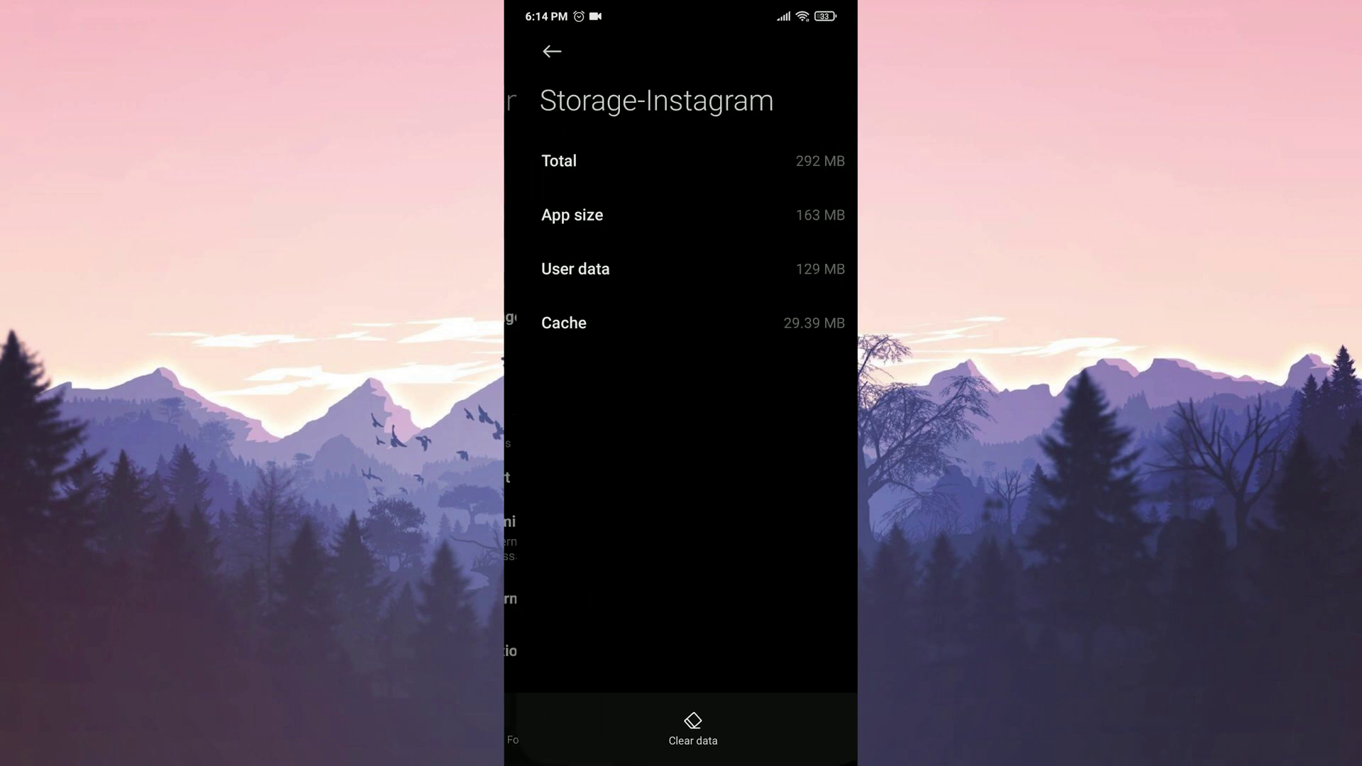
pyautogui.click(681, 726)
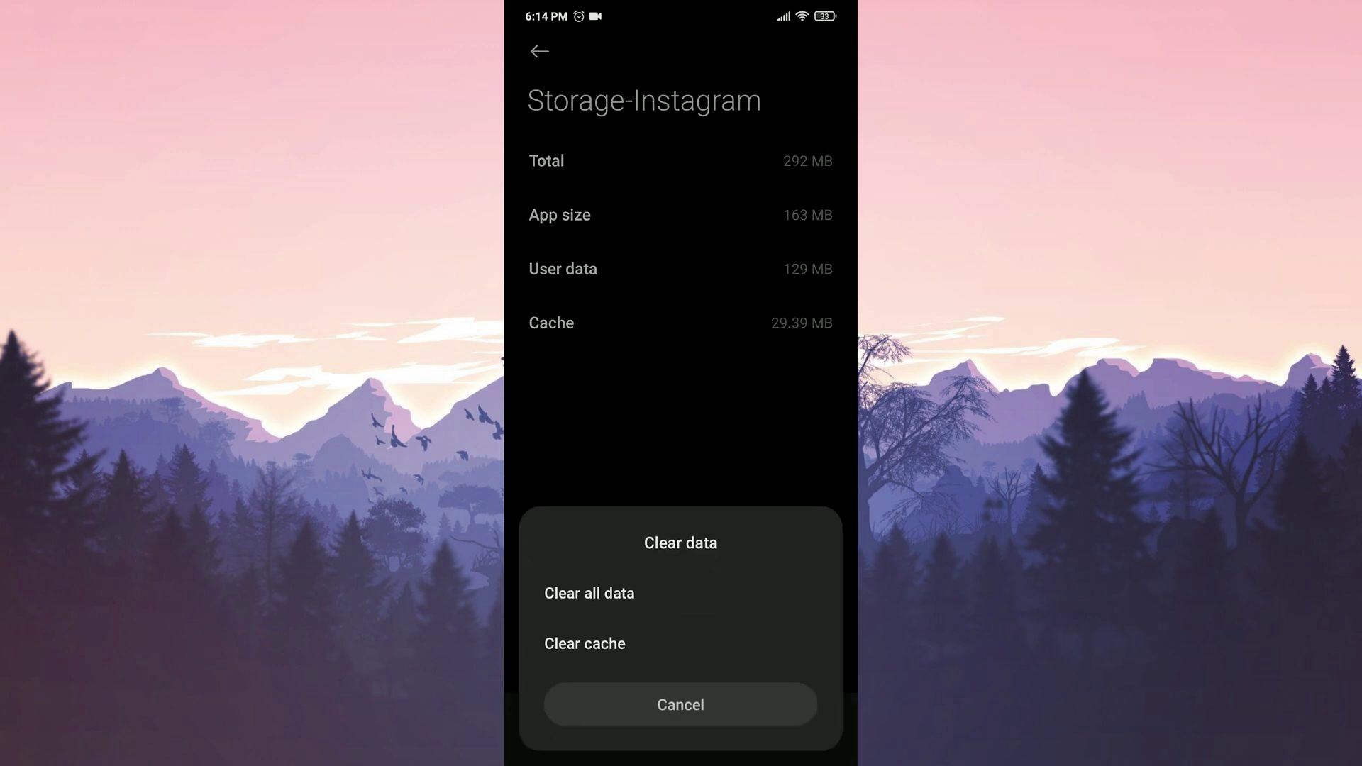
pyautogui.click(590, 593)
pyautogui.click(748, 707)
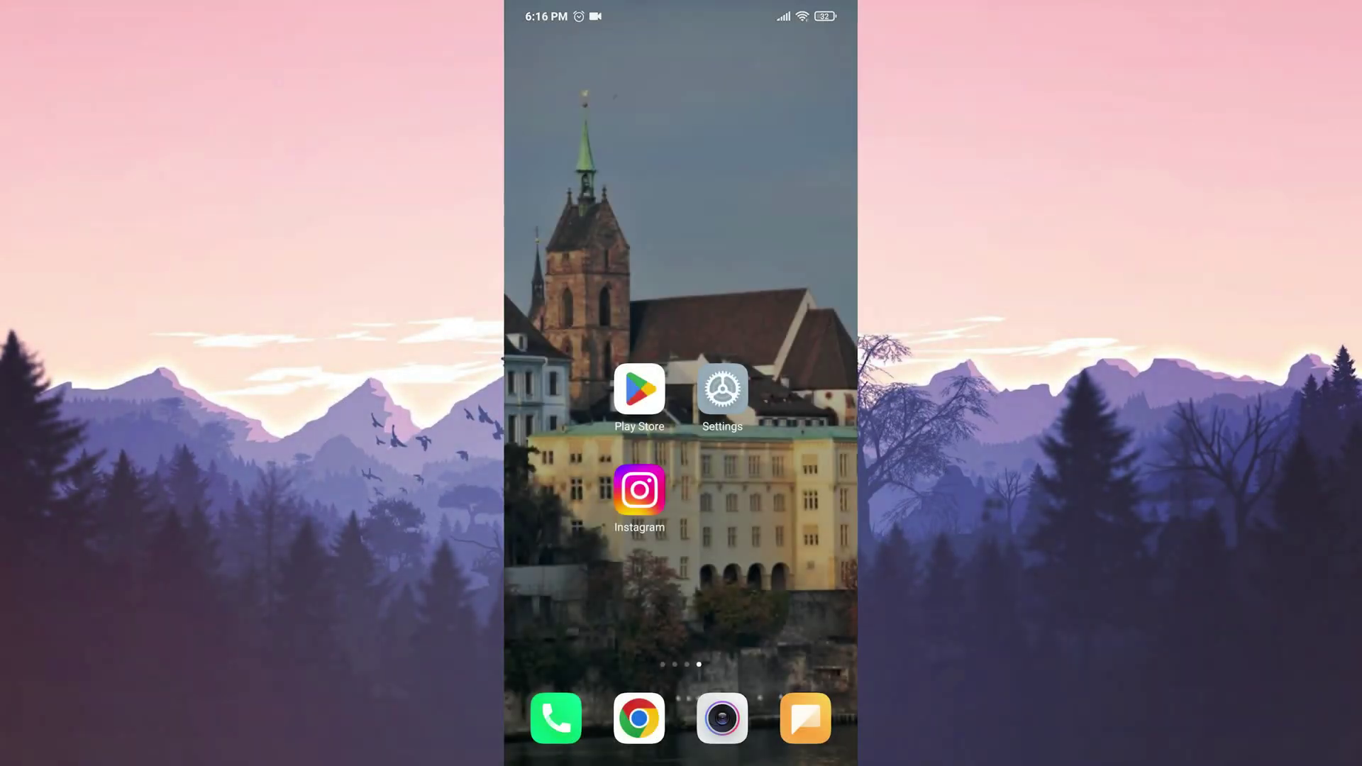
pyautogui.click(638, 489)
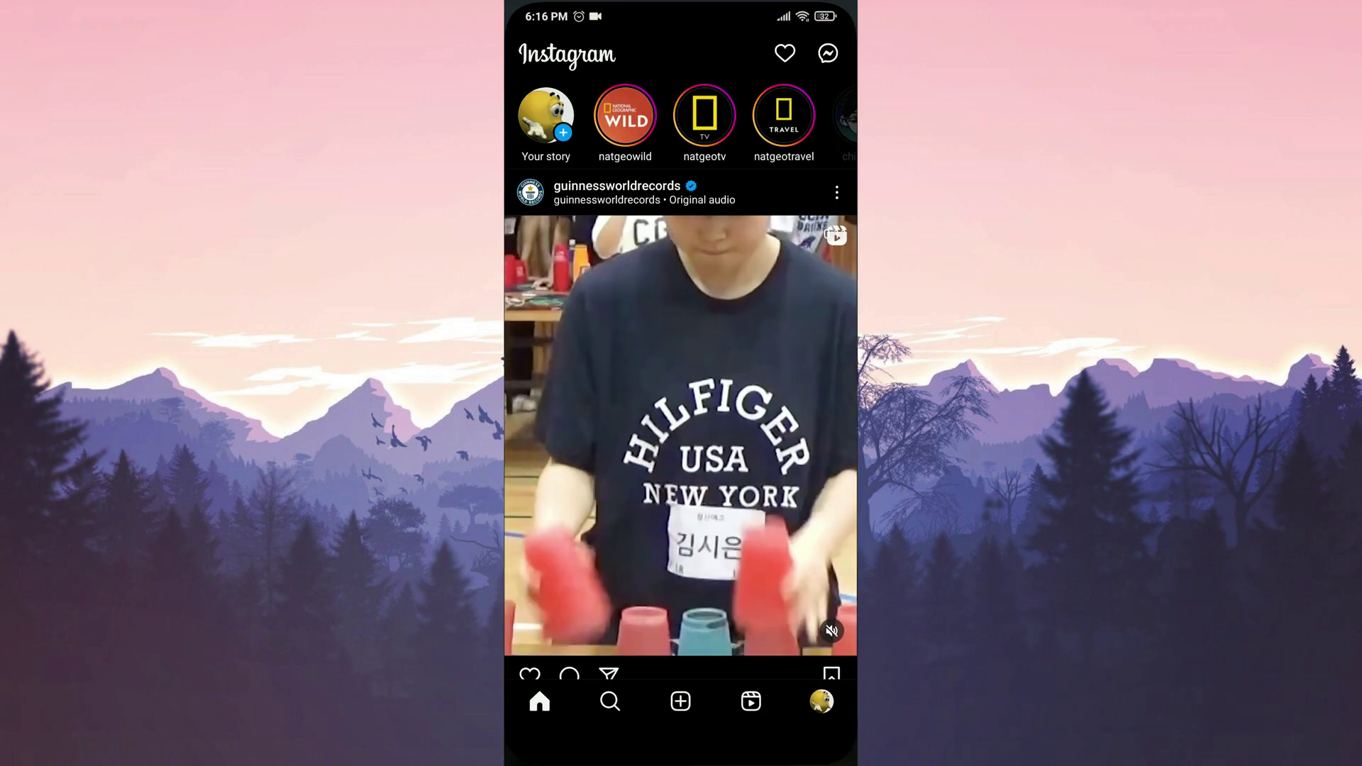
pyautogui.click(822, 702)
pyautogui.click(828, 51)
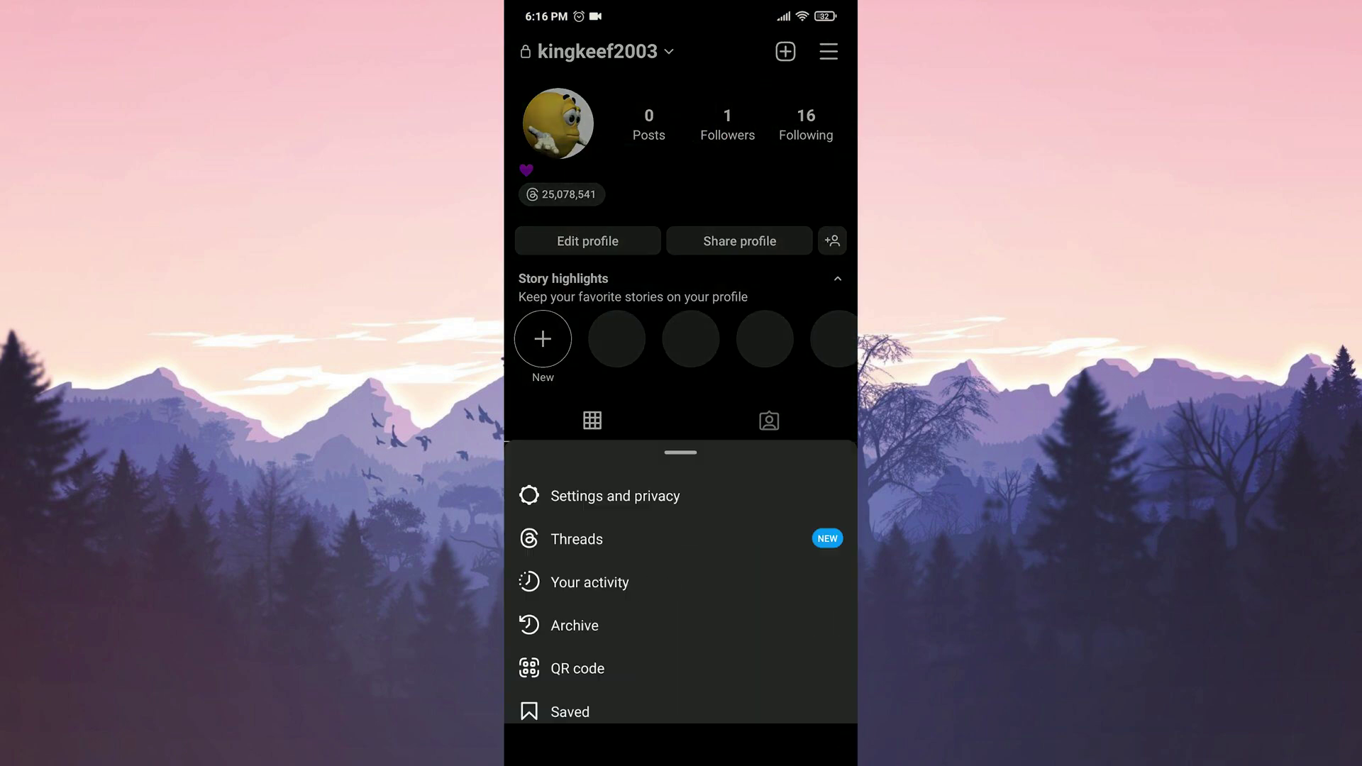
pyautogui.moveTo(740, 267); pyautogui.dragTo(741, 359)
pyautogui.click(614, 477)
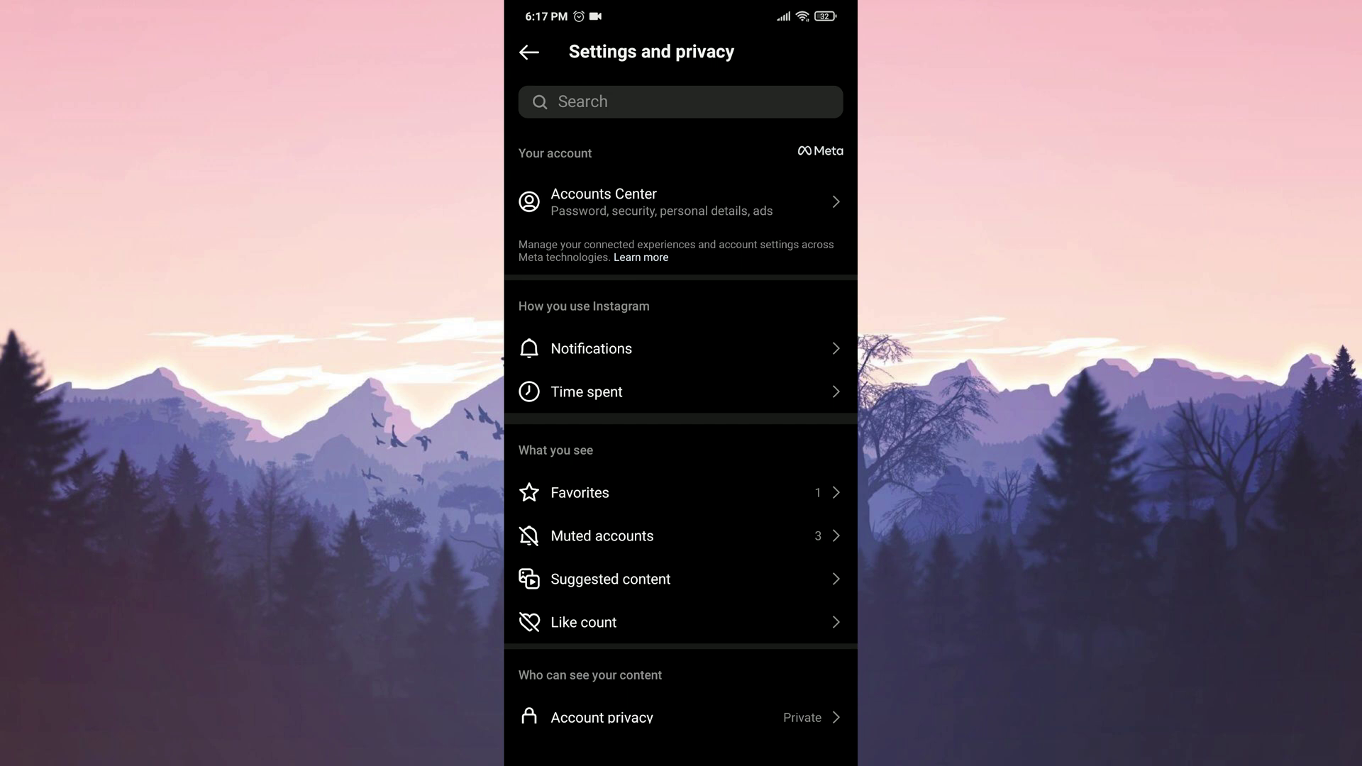
pyautogui.click(783, 350)
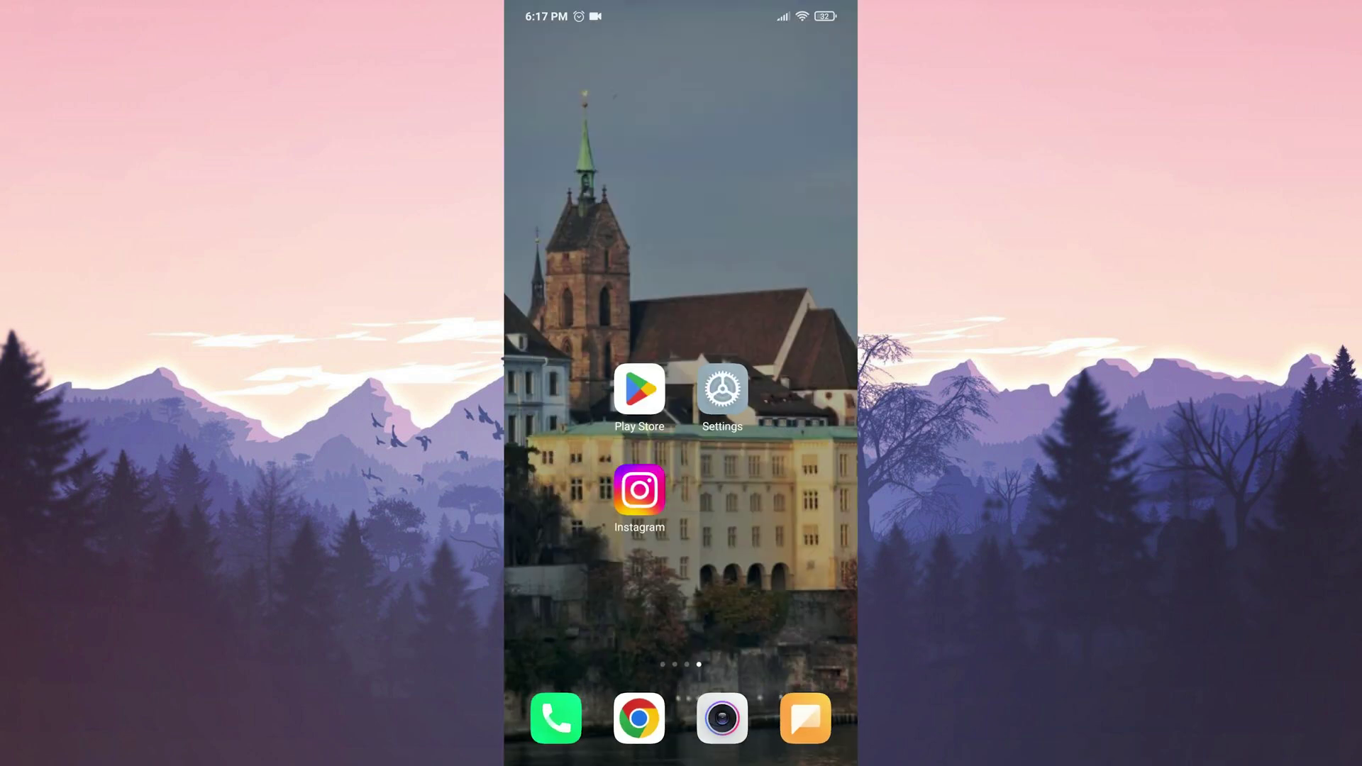
# Step: Find Instagram in Settings' Manage apps list and view its app info
pyautogui.click(722, 390)
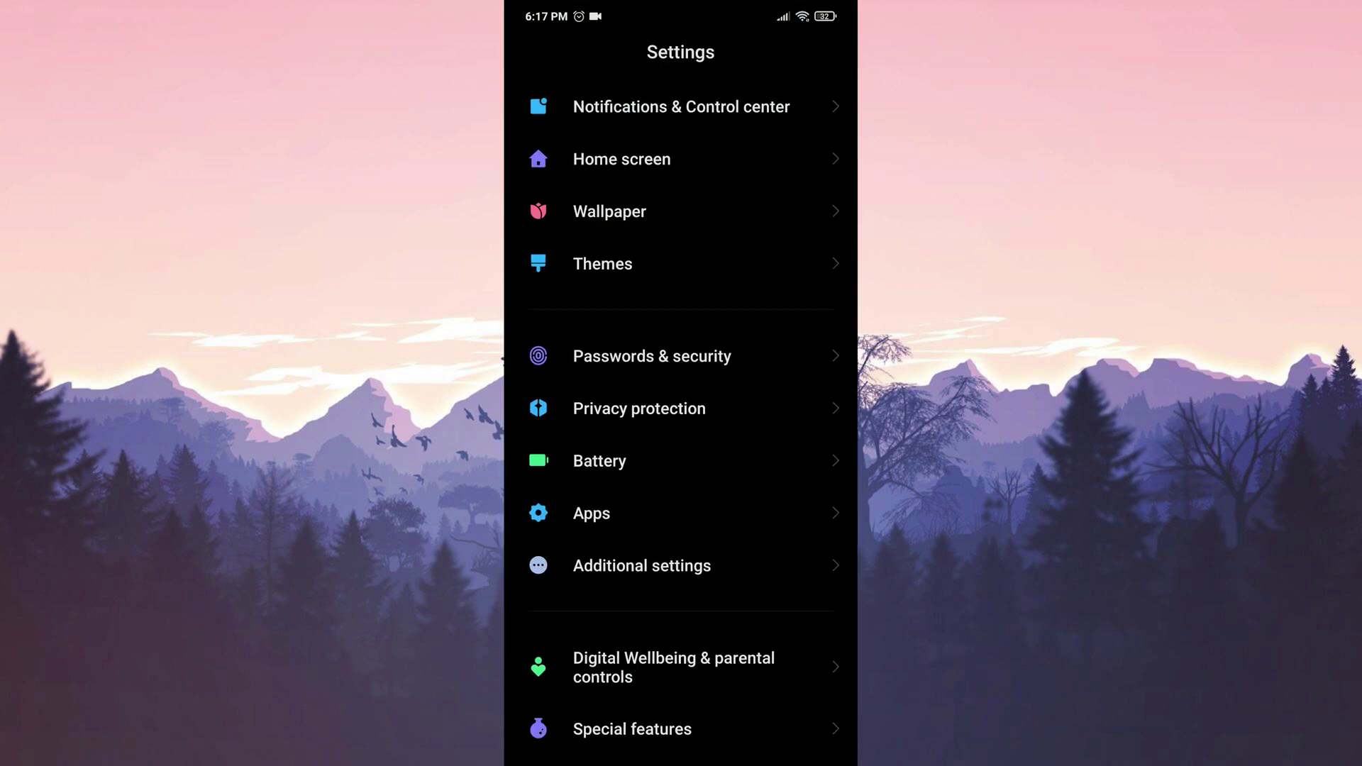
pyautogui.click(681, 513)
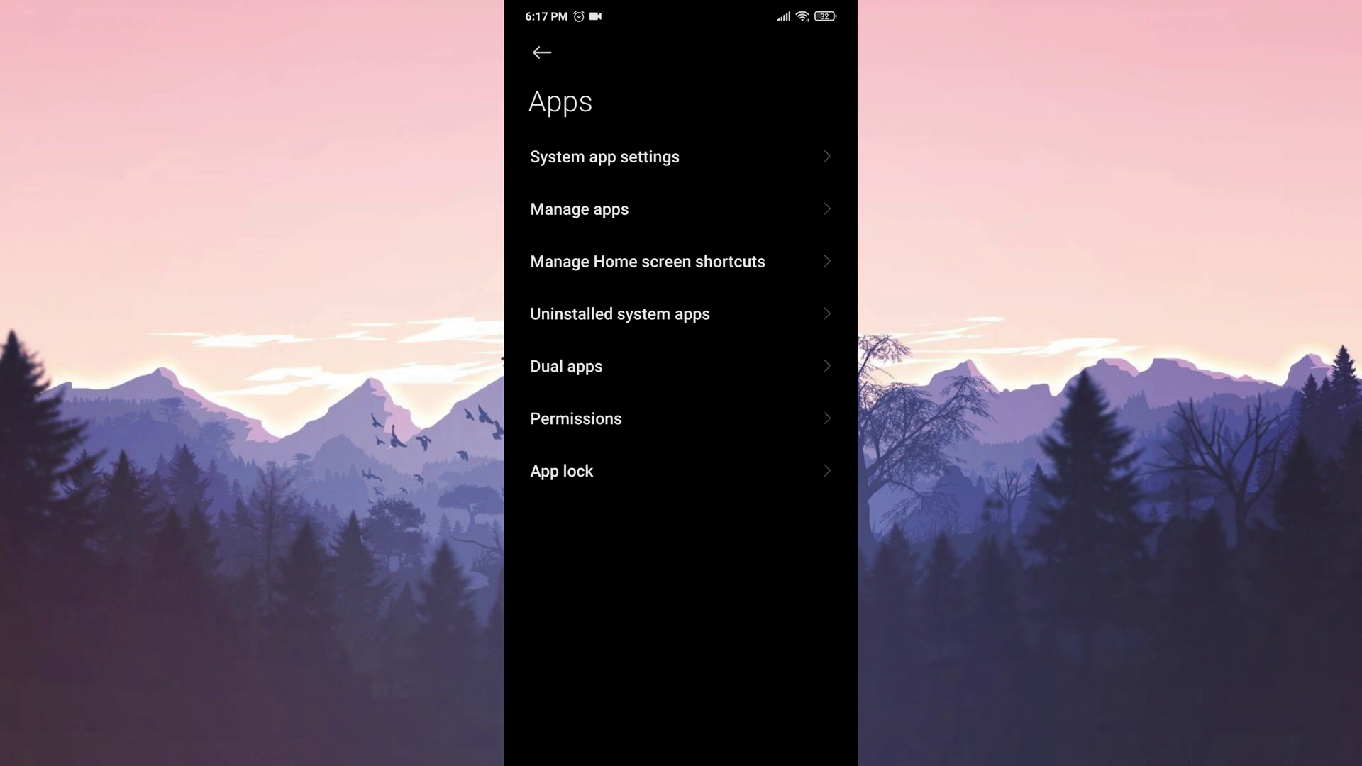
pyautogui.click(681, 208)
pyautogui.click(681, 149)
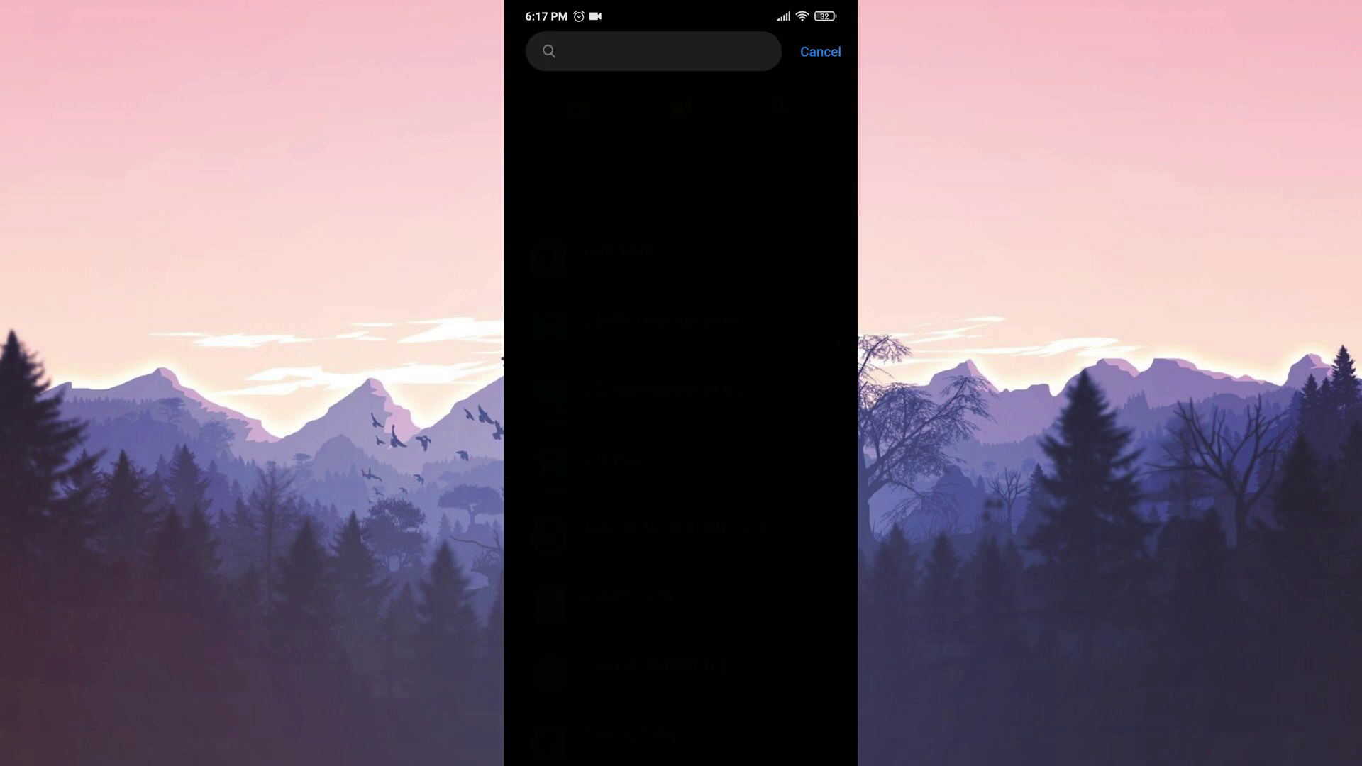
pyautogui.write('instag')
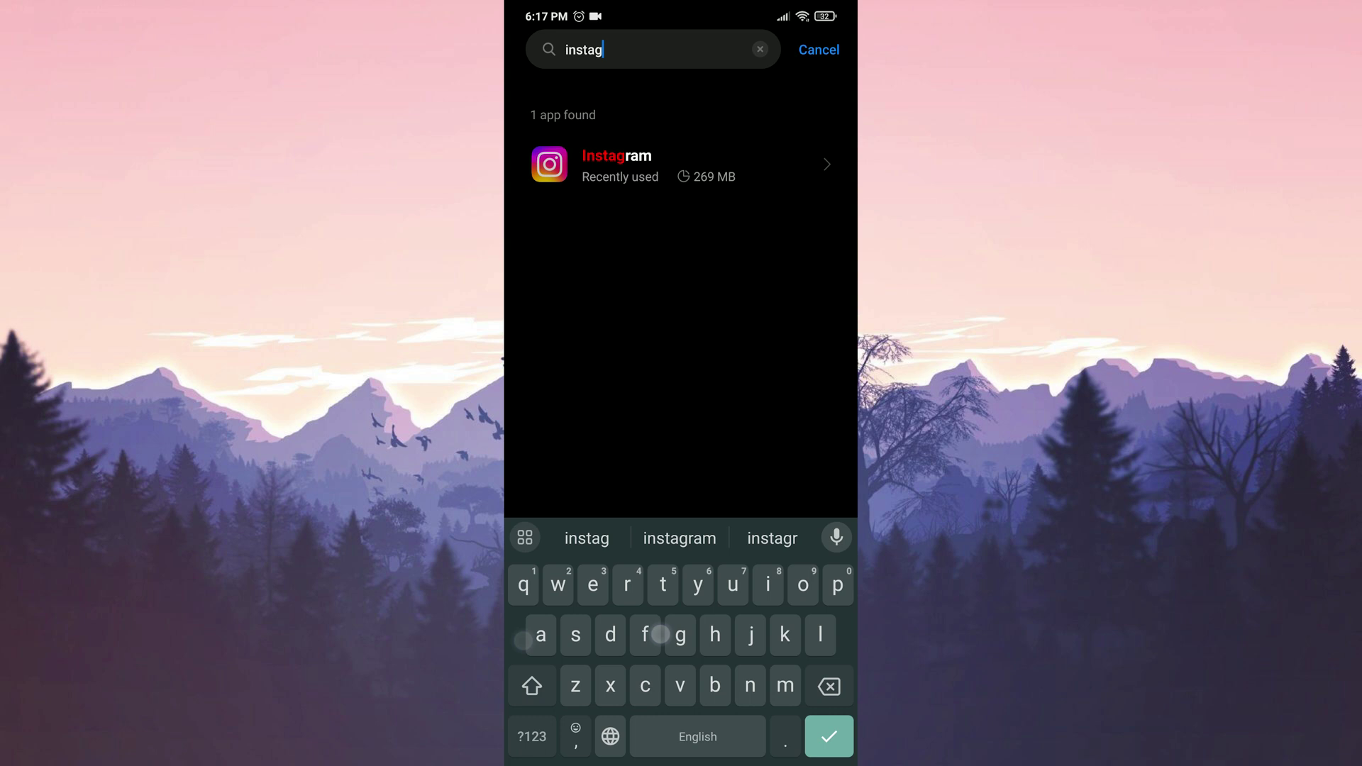
pyautogui.click(681, 165)
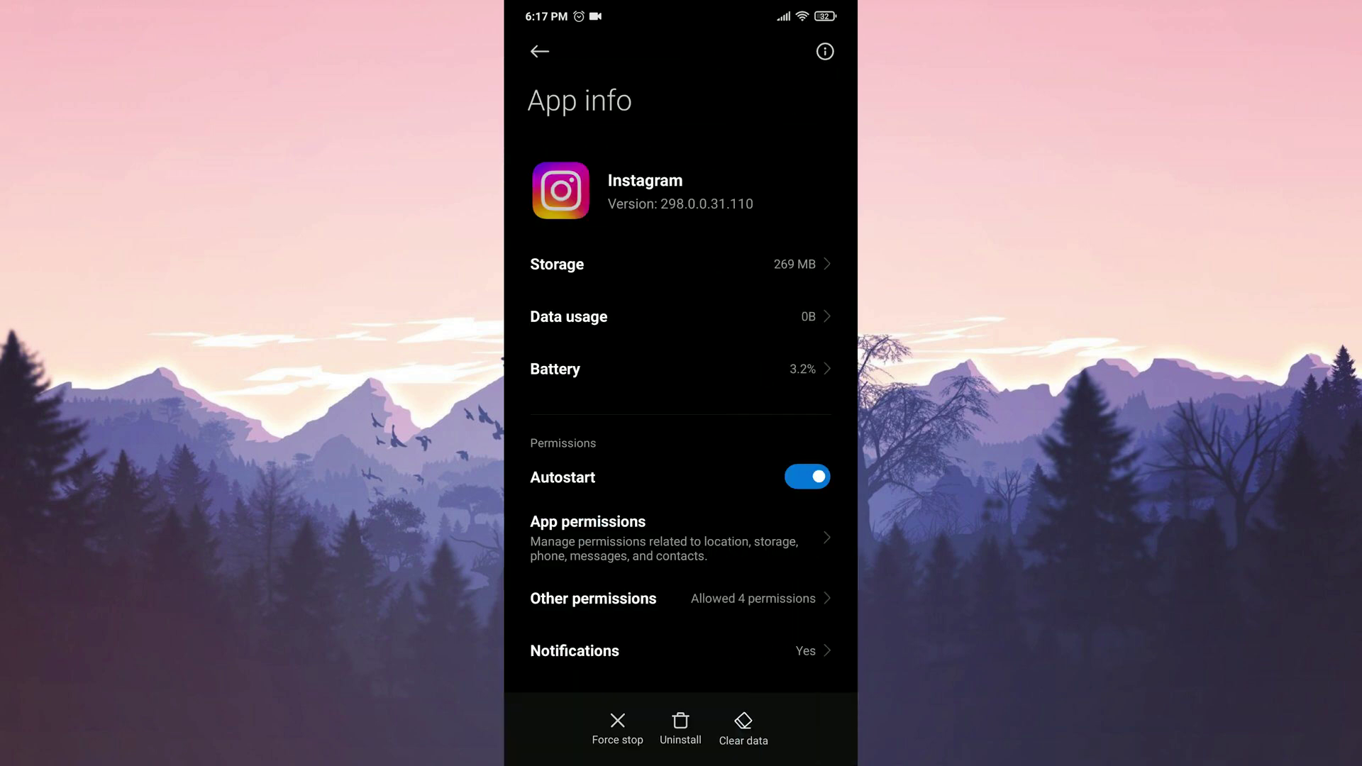
# Step: Toggle Instagram's Show notifications switch off and back on, leaving it enabled
pyautogui.click(730, 649)
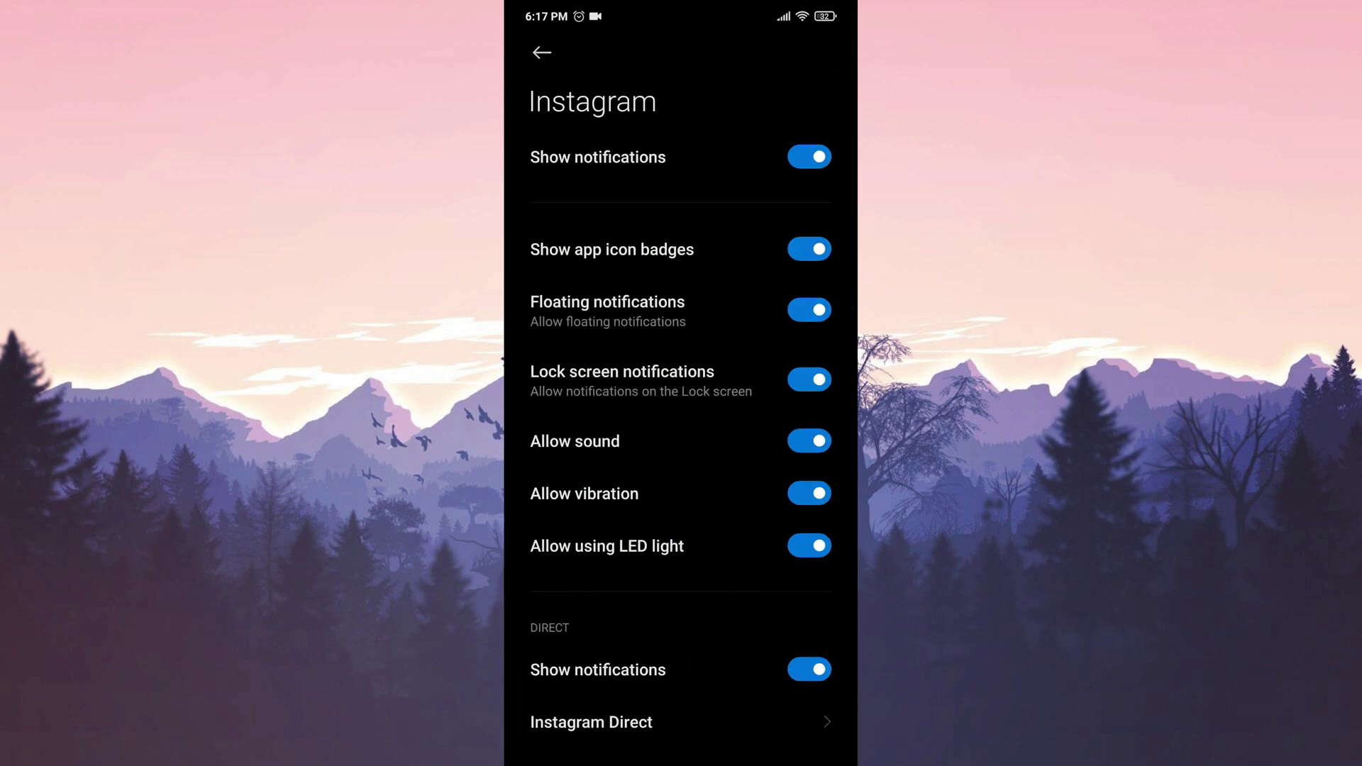
pyautogui.click(810, 156)
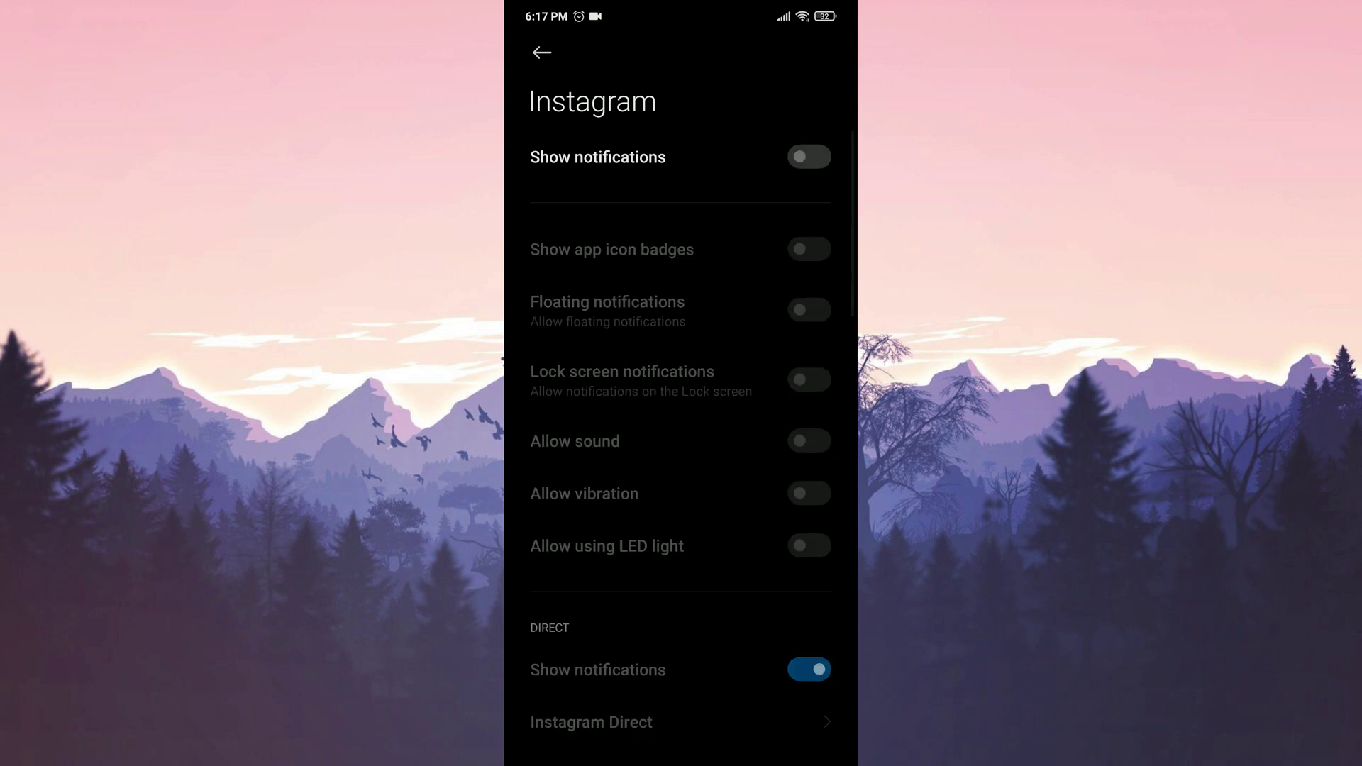
pyautogui.click(810, 157)
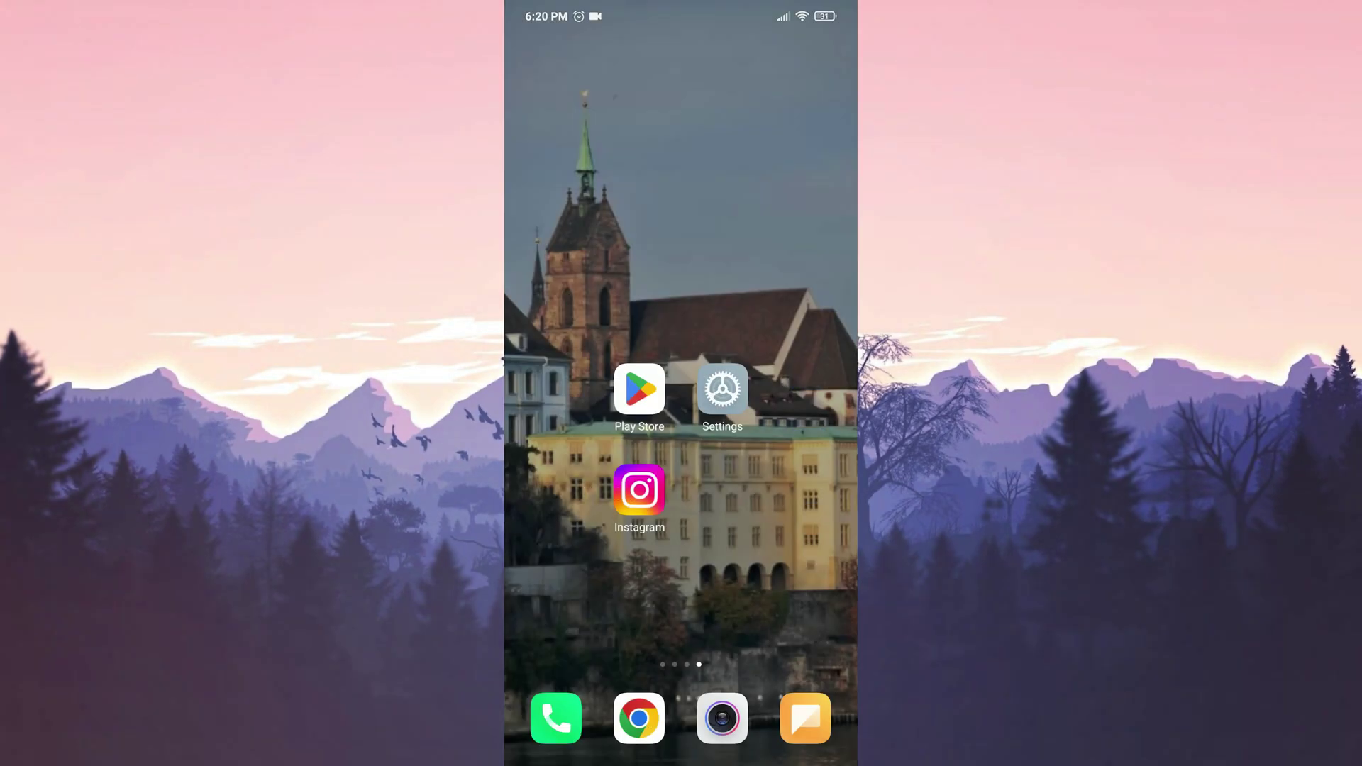
# Step: Uninstall Instagram from the home screen and confirm removing its data
pyautogui.click(640, 490)
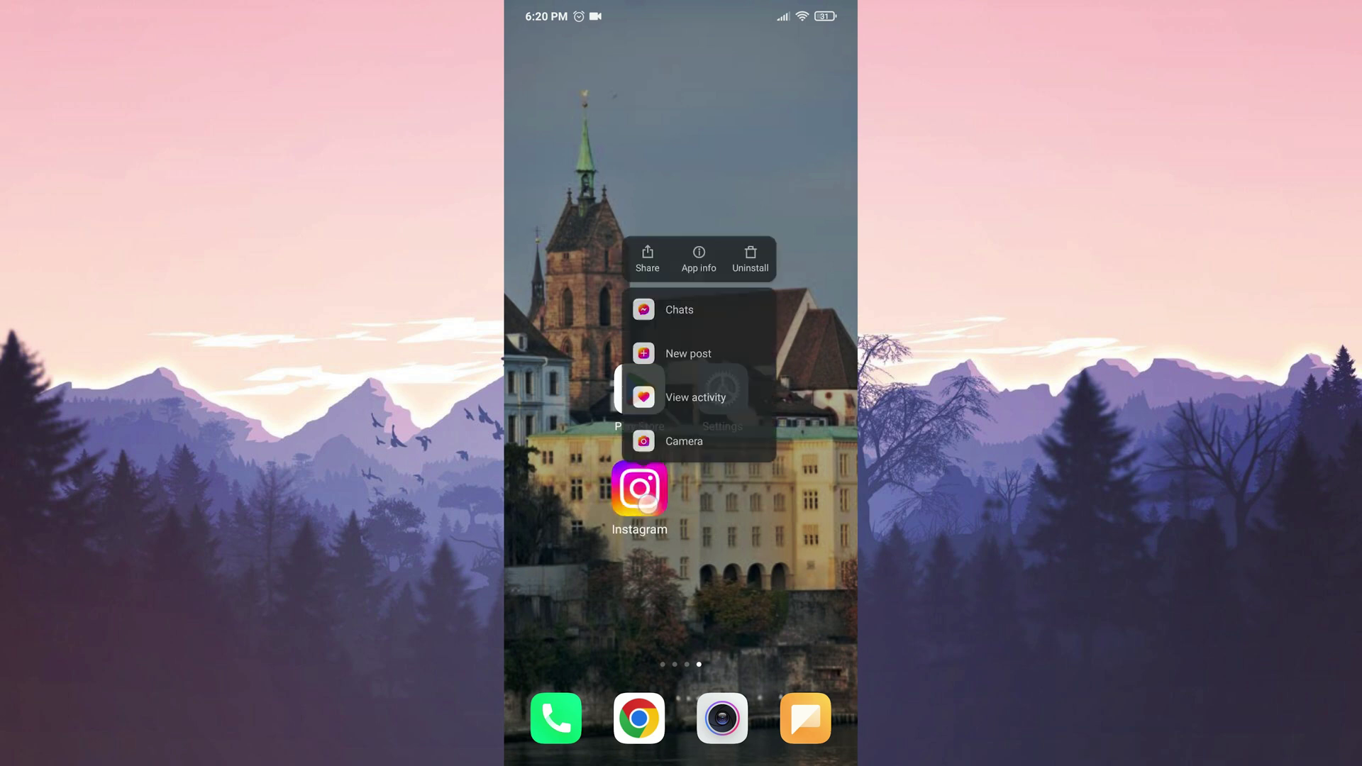
pyautogui.click(775, 207)
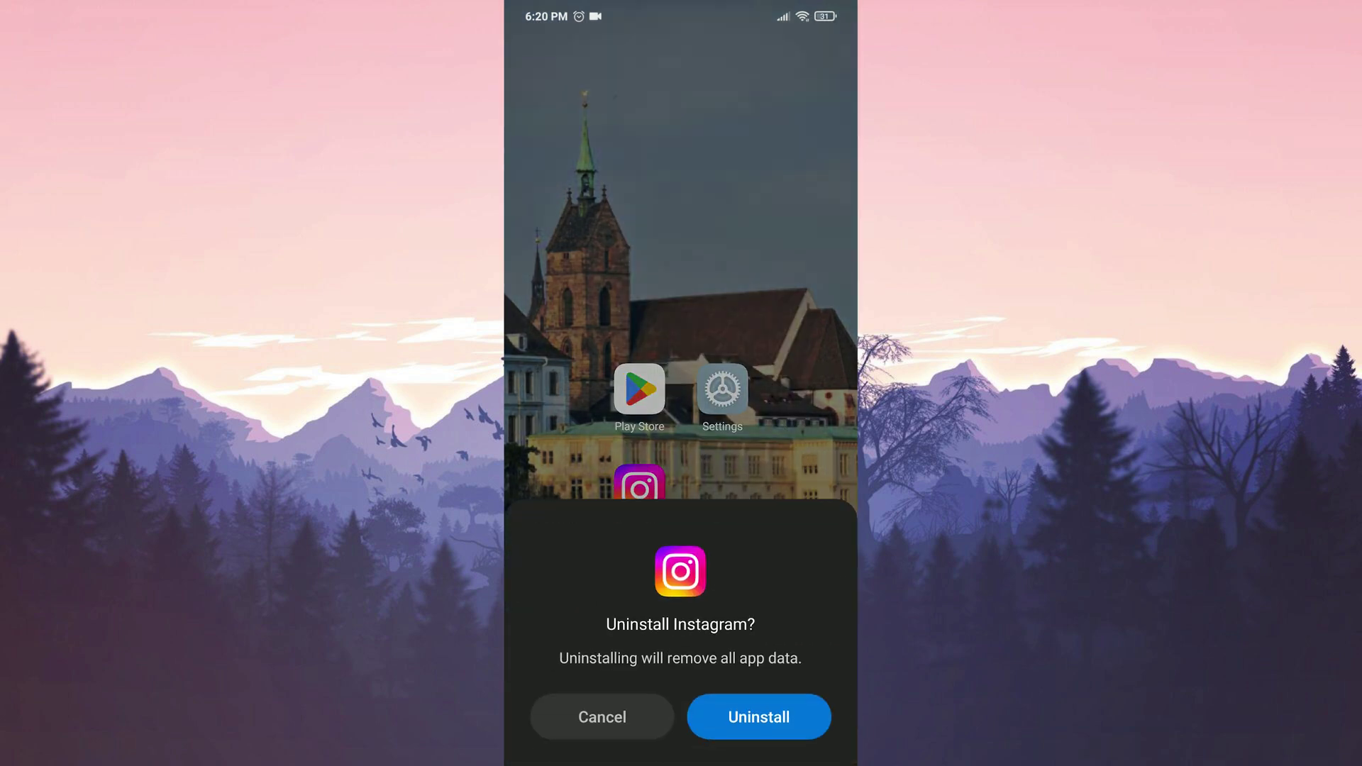
pyautogui.click(757, 716)
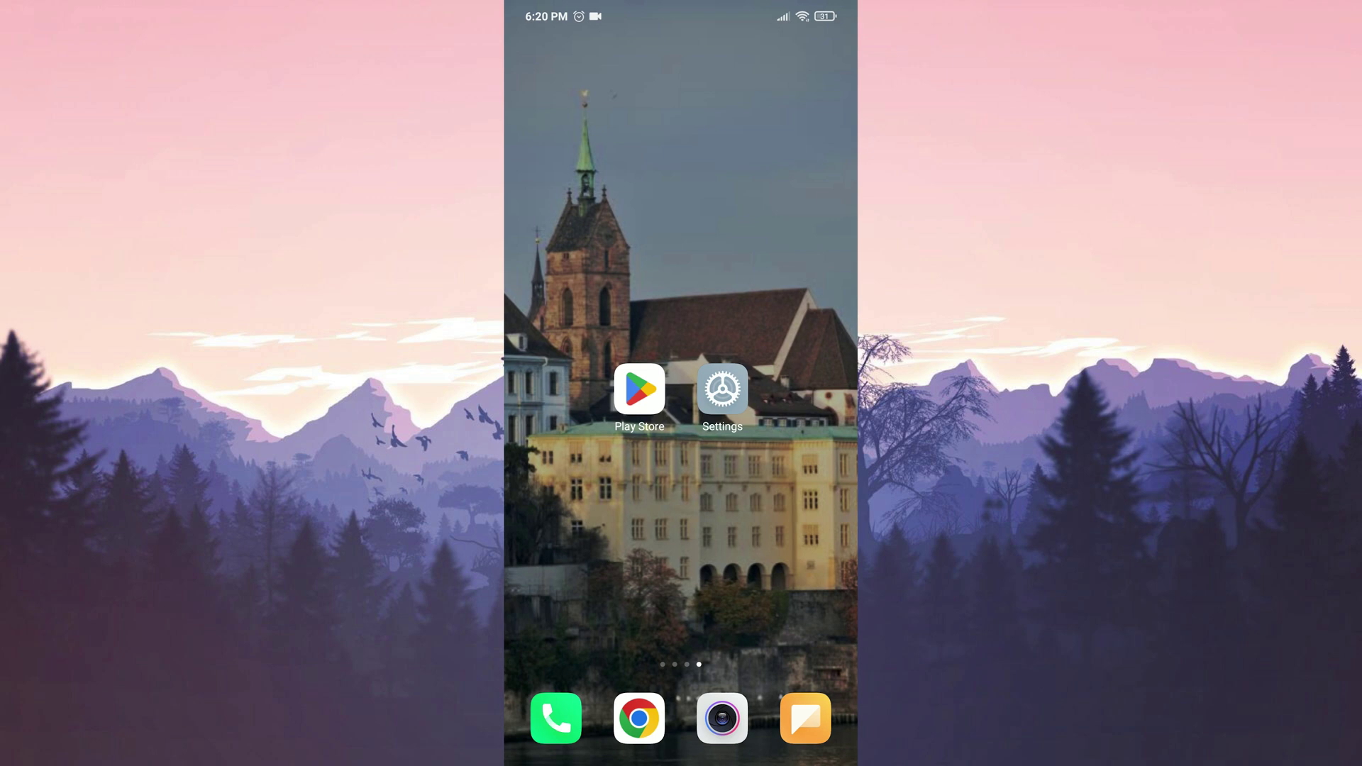
# Step: Search Play Store for 'instagram', reinstall it, and return to the home screen
pyautogui.click(639, 390)
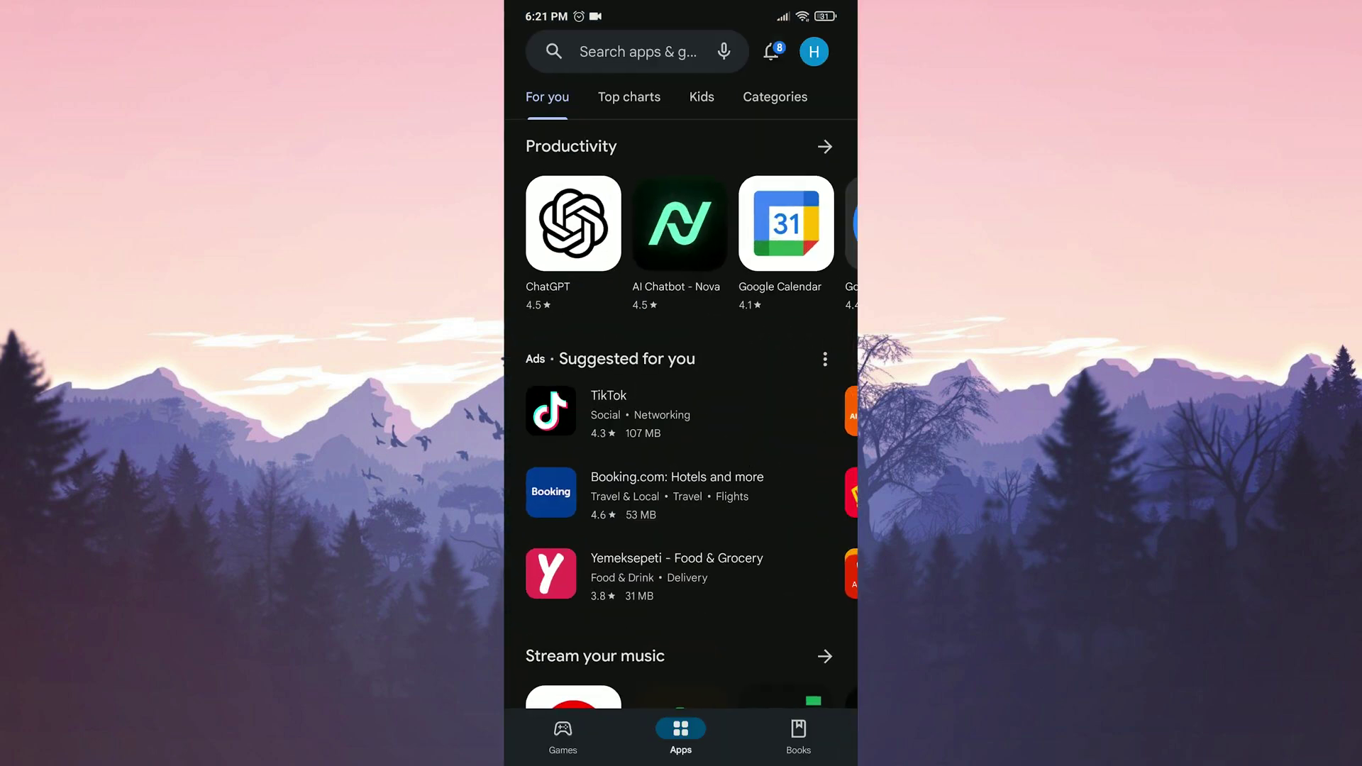
pyautogui.click(638, 52)
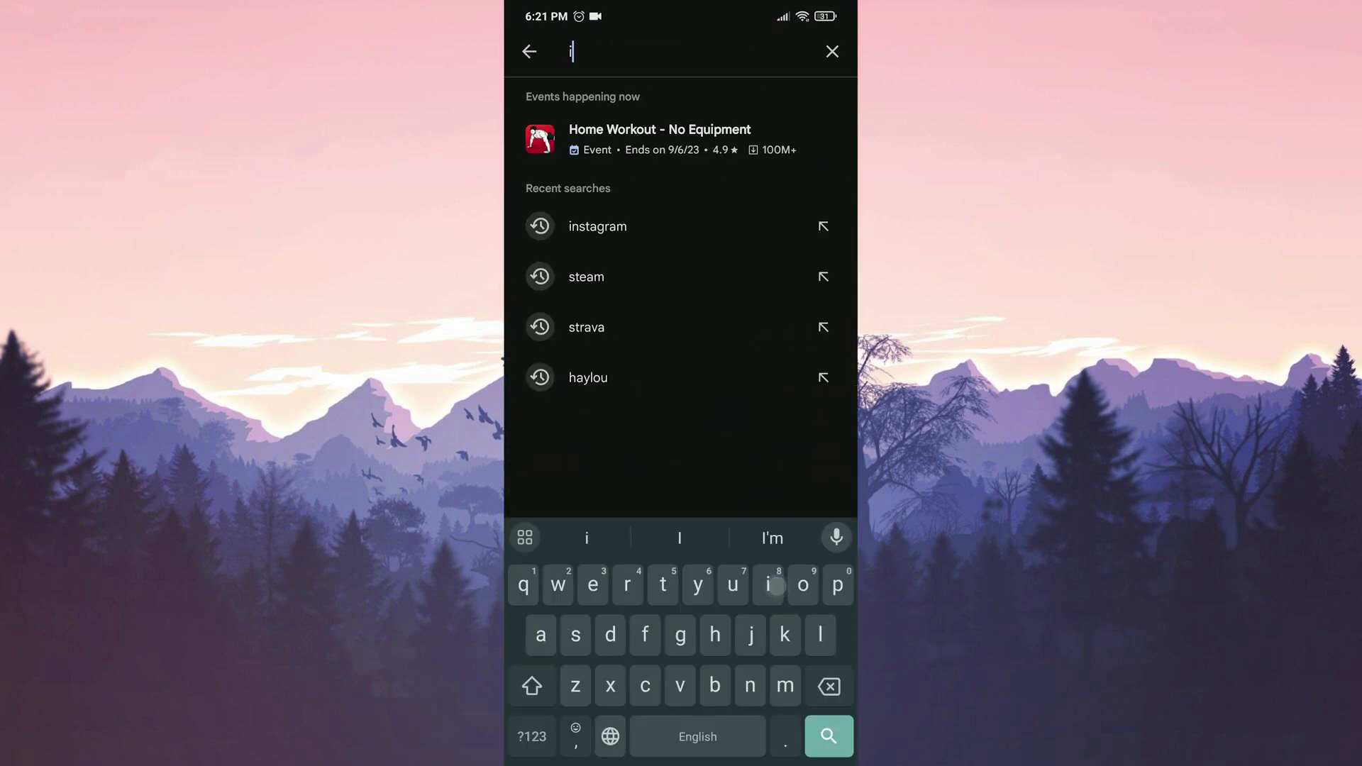
pyautogui.write('instagram')
pyautogui.press('Return')
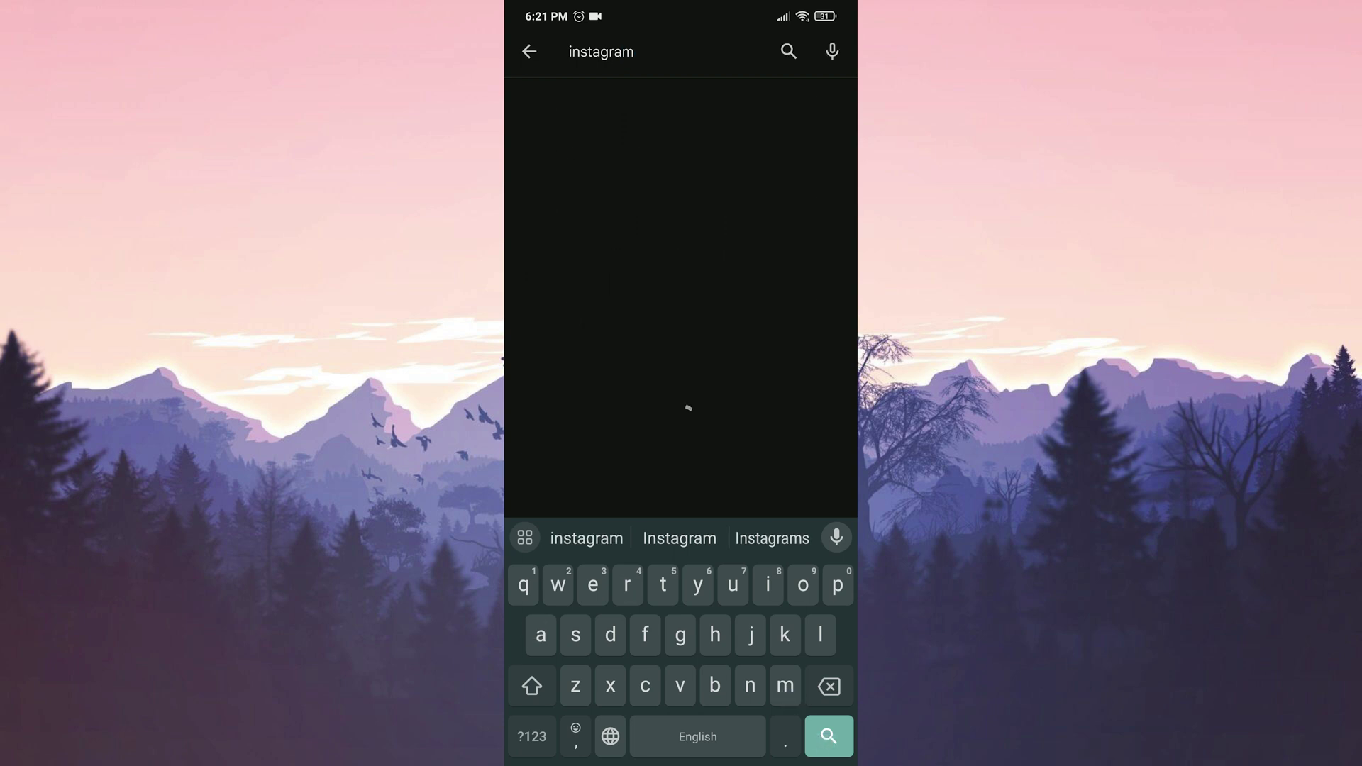
pyautogui.click(618, 259)
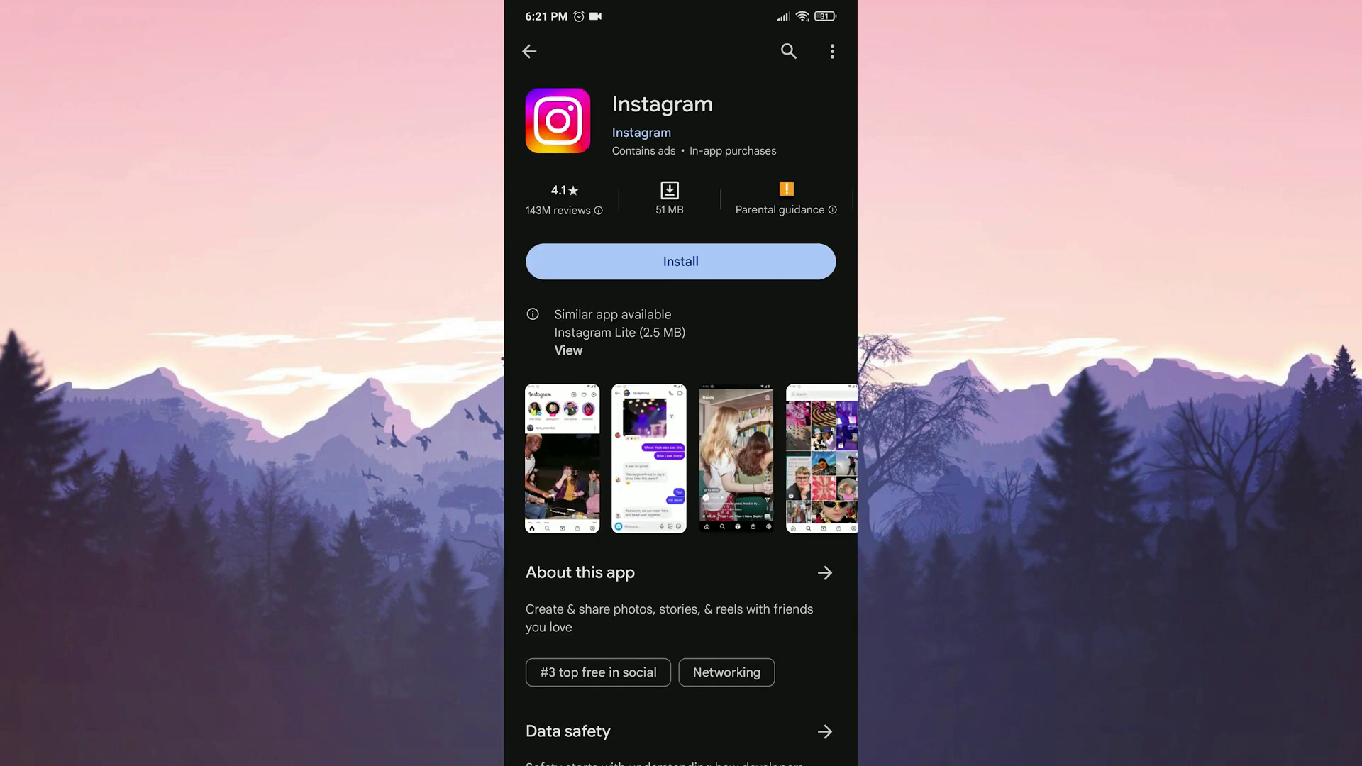
pyautogui.click(680, 261)
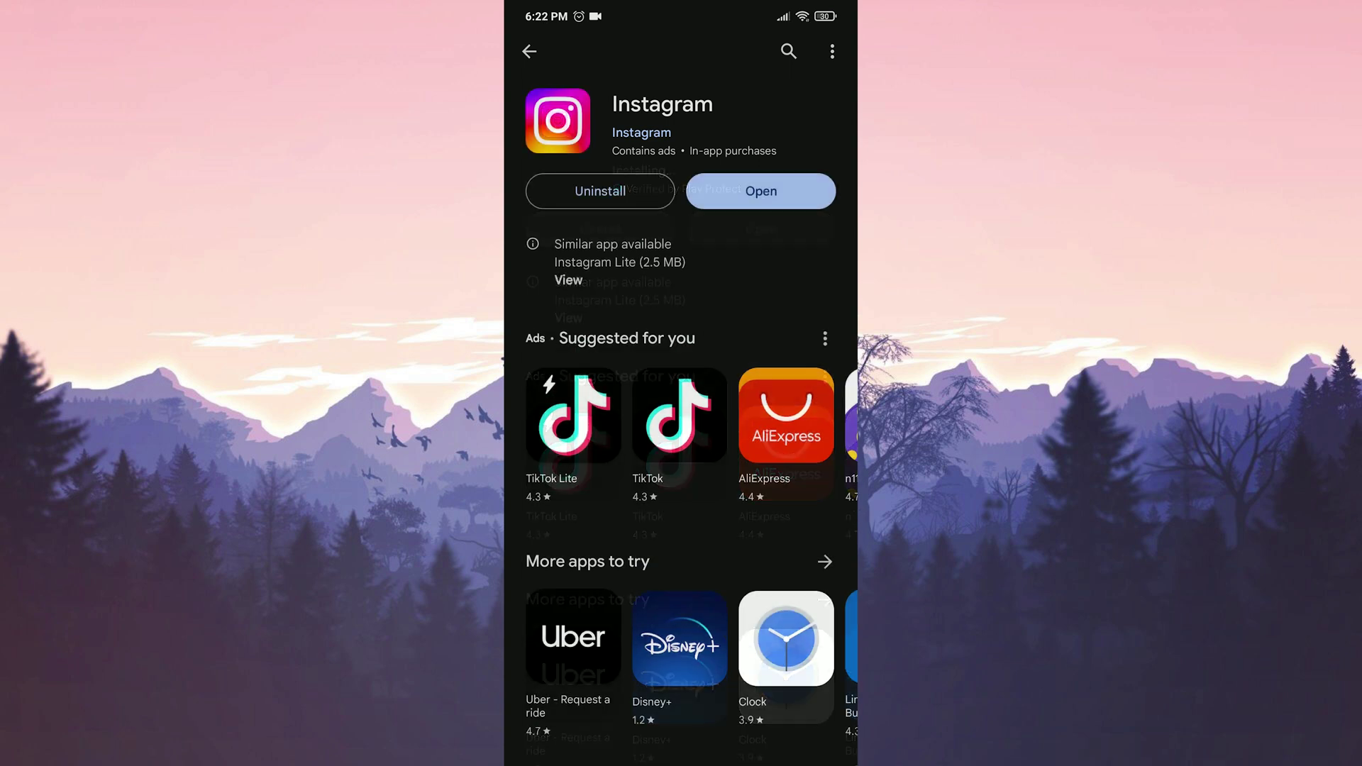
pyautogui.moveTo(697, 758); pyautogui.dragTo(697, 694)
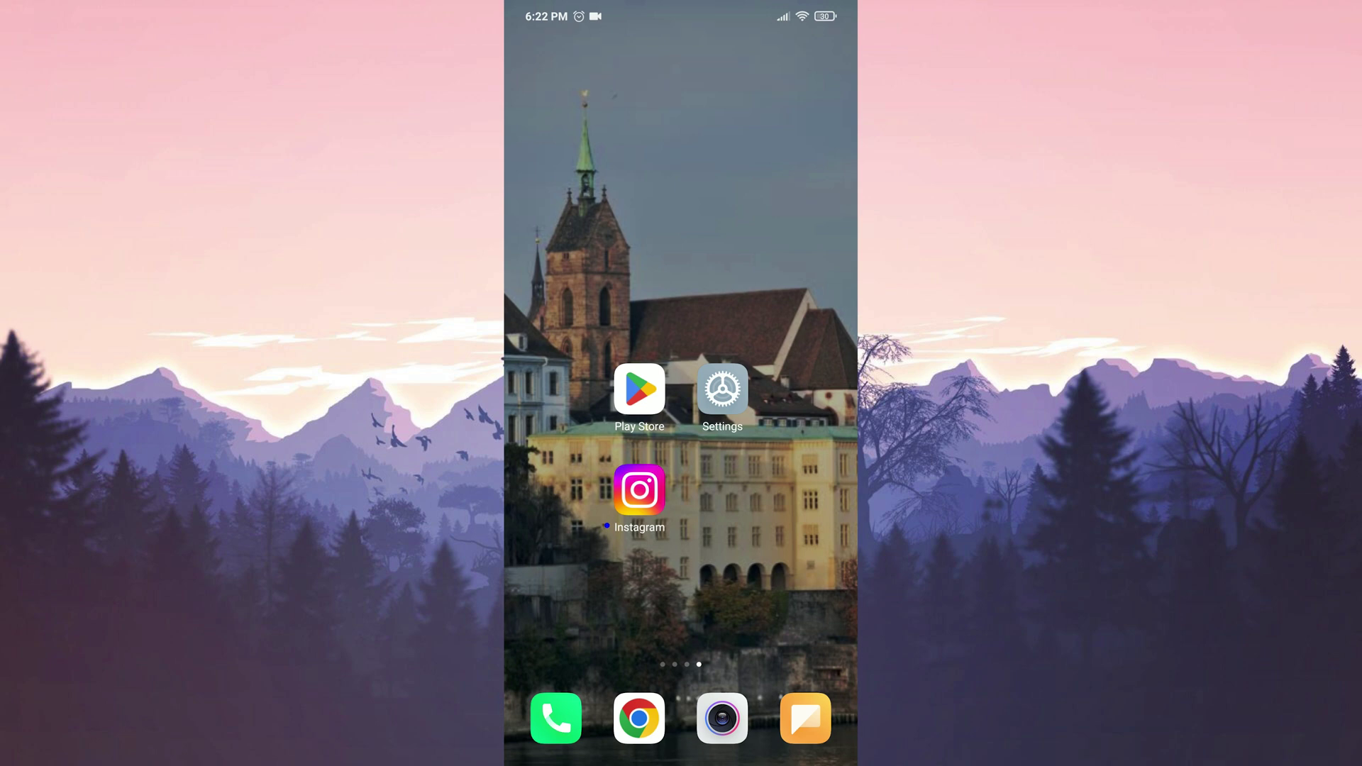